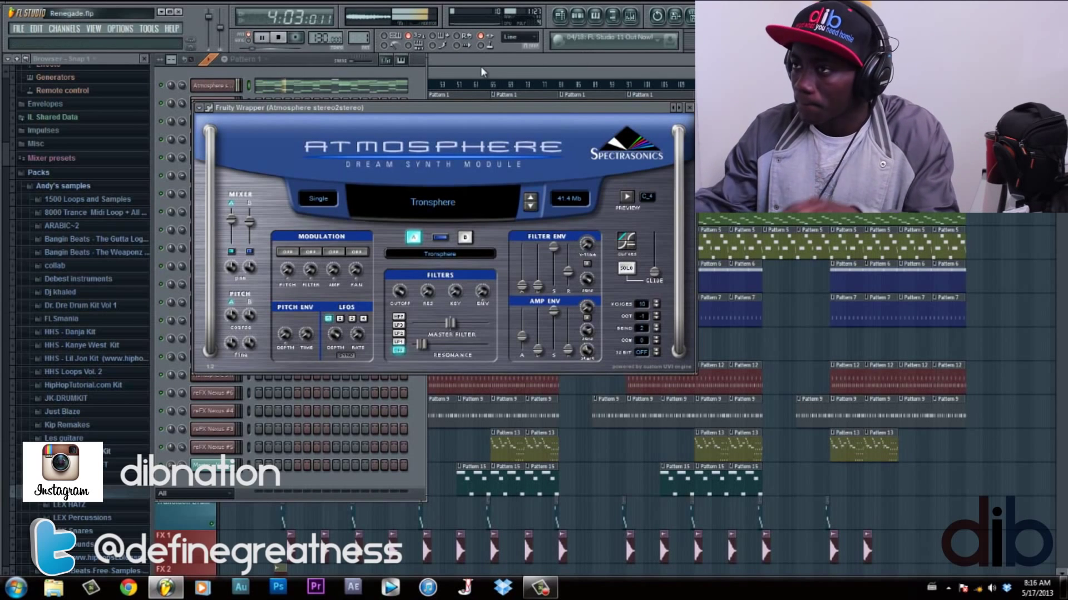
Review the full range of Pattern 1's Atmosphere strings notes in the piano roll during playback, and stop the playback
drag(553, 109, 585, 152)
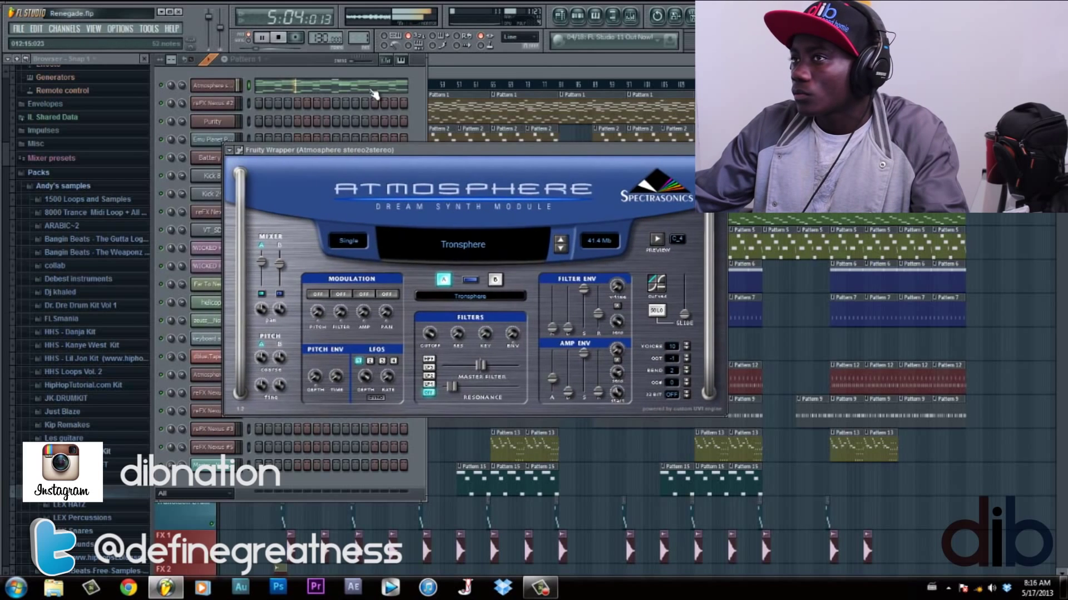
click(371, 89)
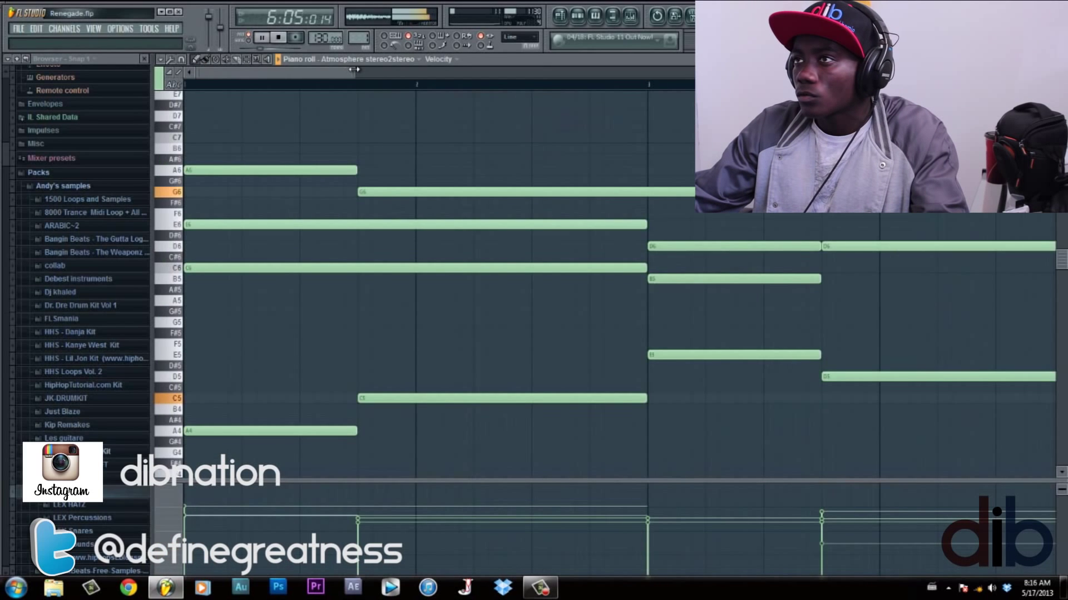
drag(354, 69, 789, 69)
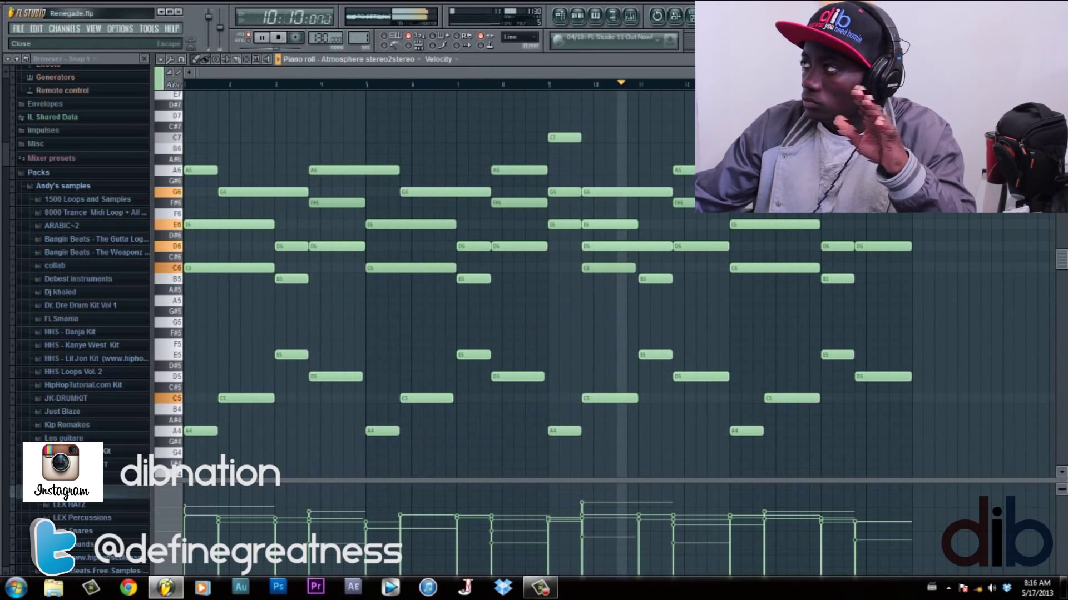
key(Escape)
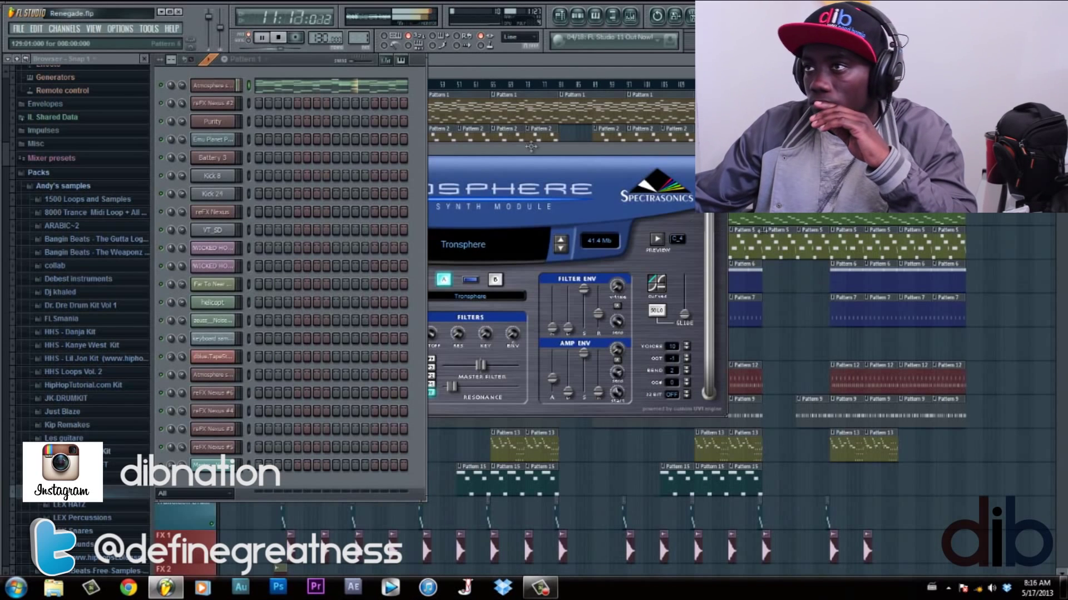
click(360, 86)
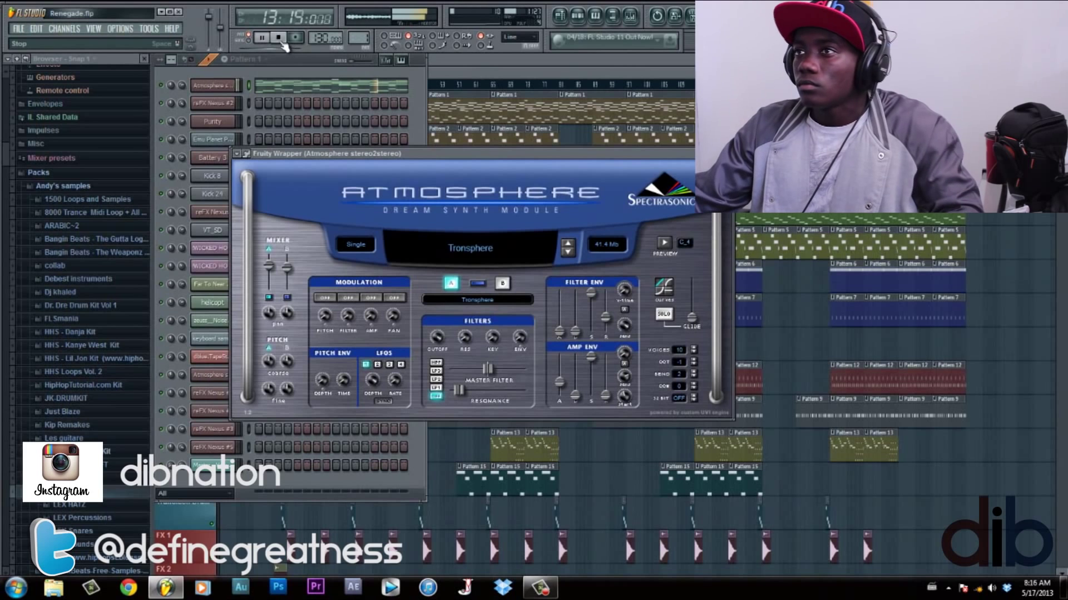
click(280, 39)
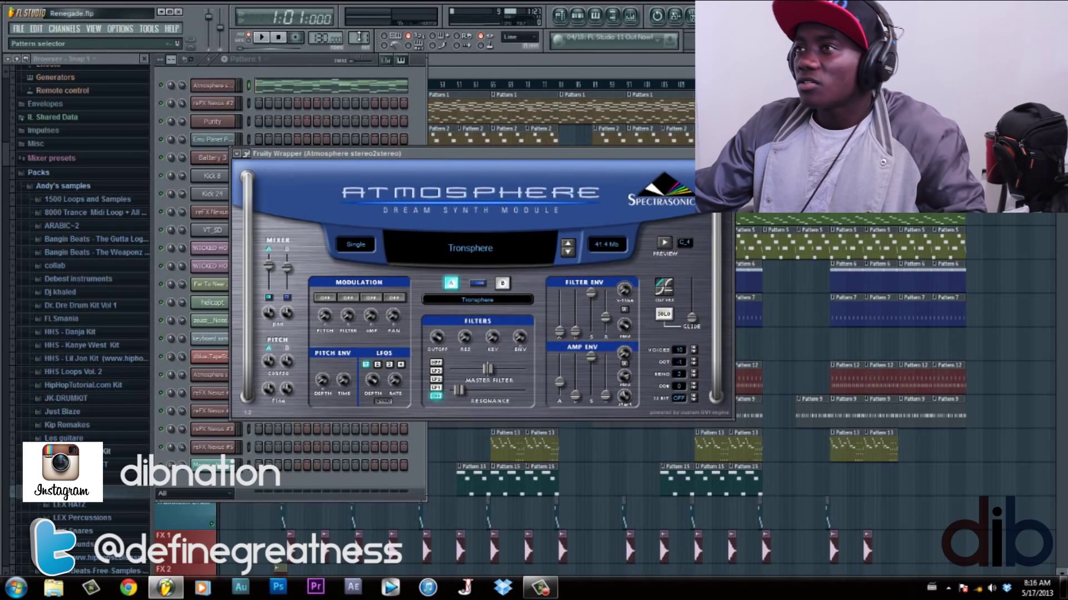
Switch to Pattern 2 and play back its low strings part
scroll(359, 36, up, 1)
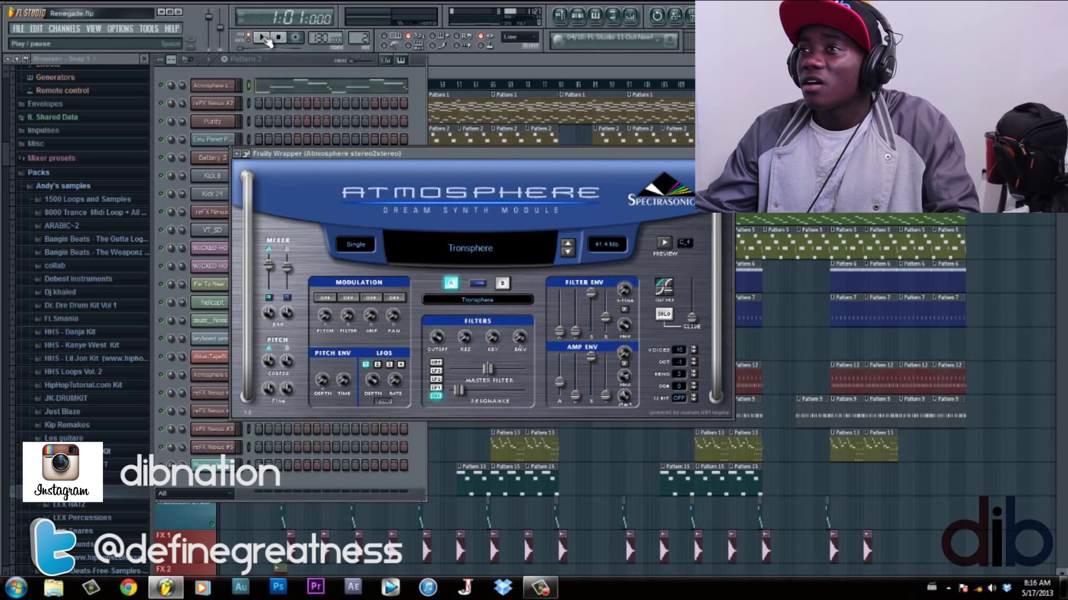
click(264, 38)
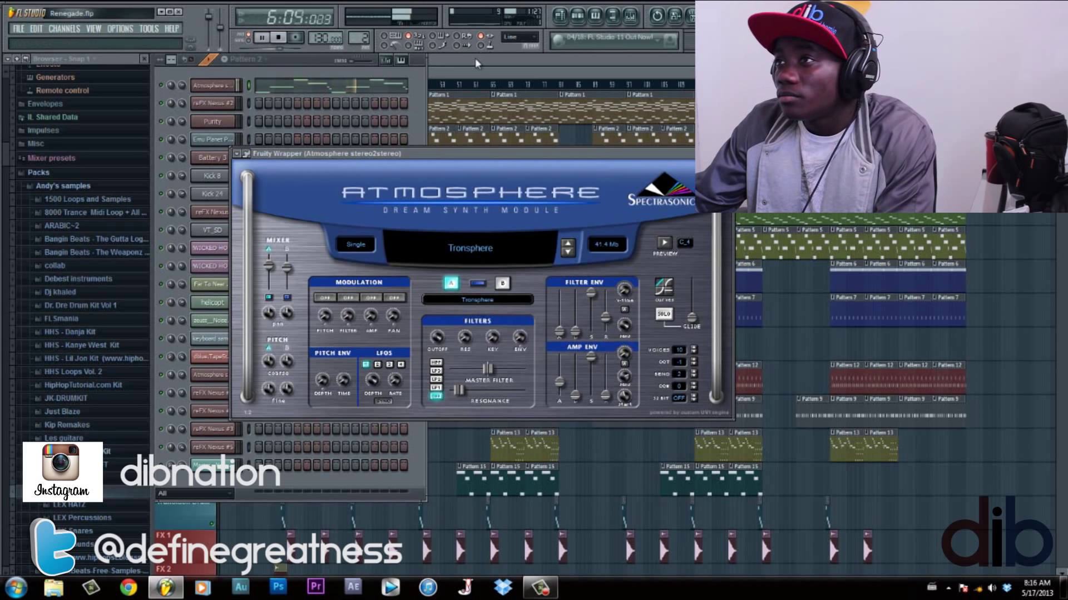
Open the Plucked Pikes clip, Pattern 3, from the playlist to show its notes, and stop the playback
key(F5)
double_click(306, 185)
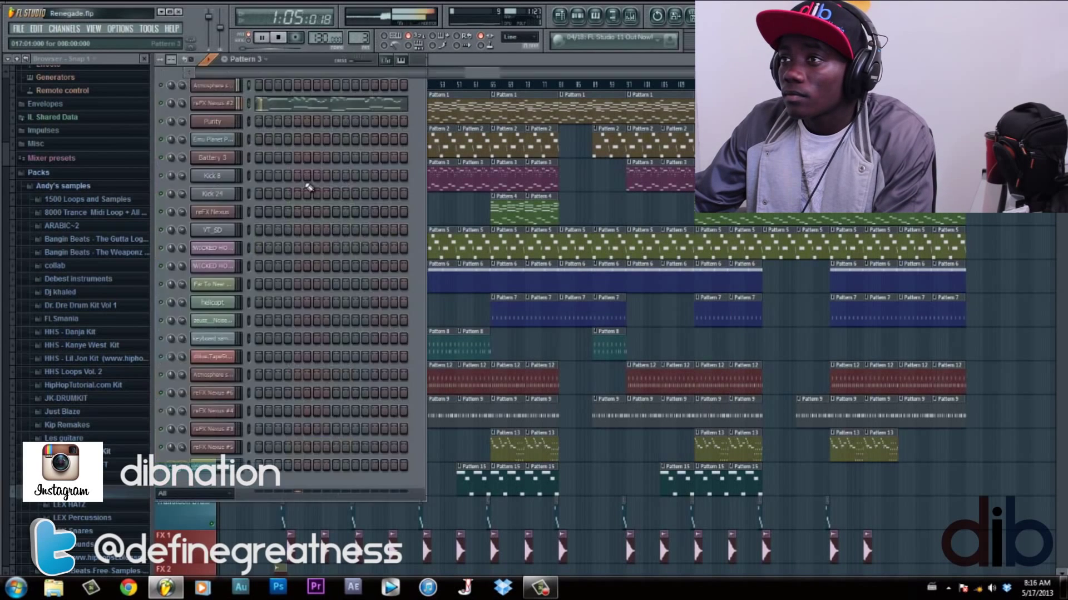
click(306, 186)
key(space)
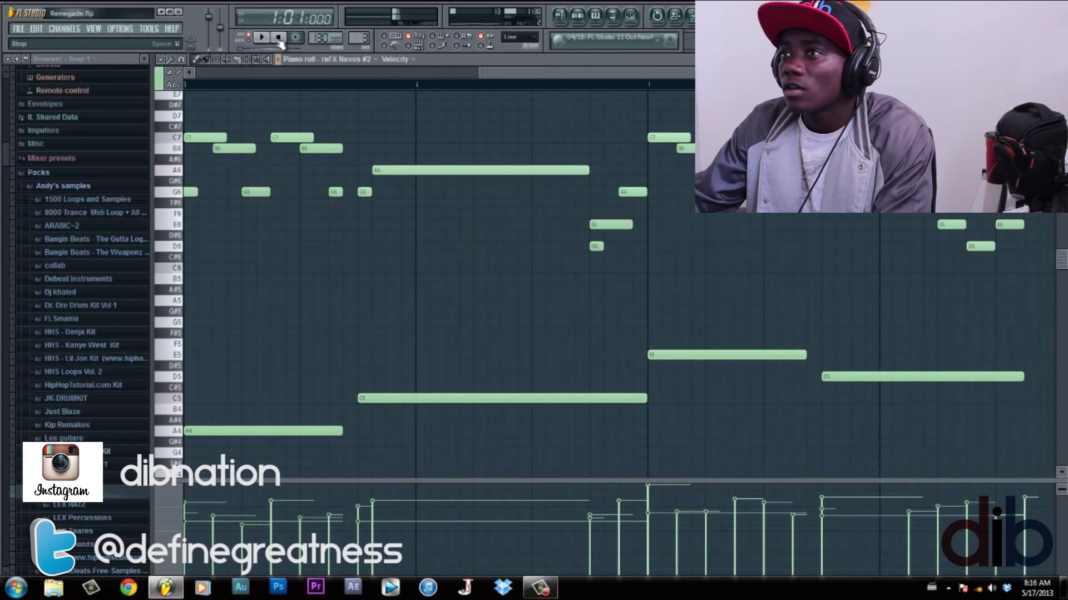
Check which preset the reFX Nexus #2 channel uses in its plugin window and close the window
key(F7)
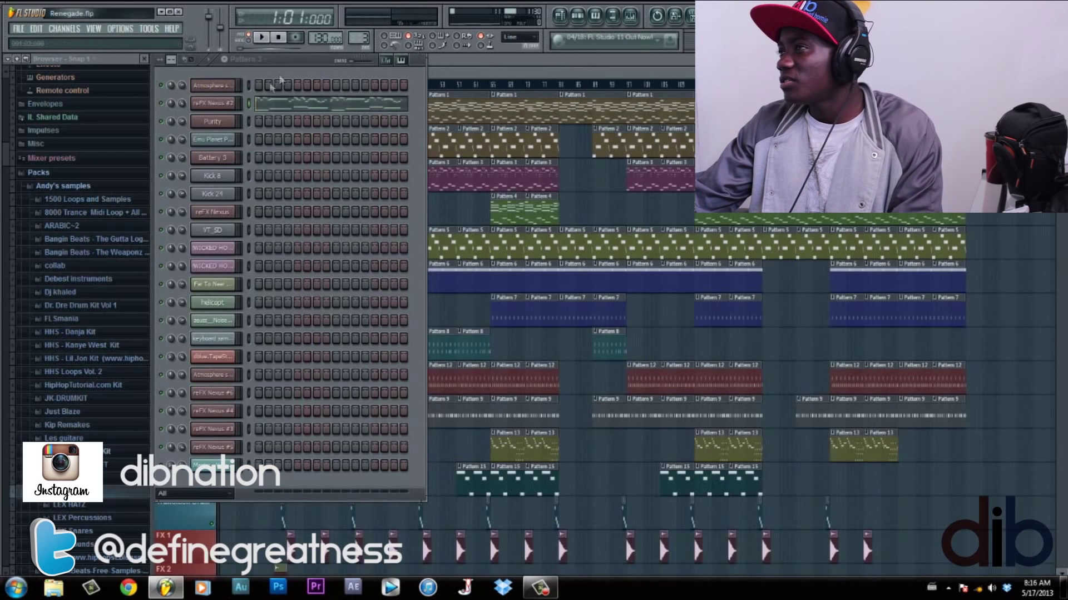
click(214, 108)
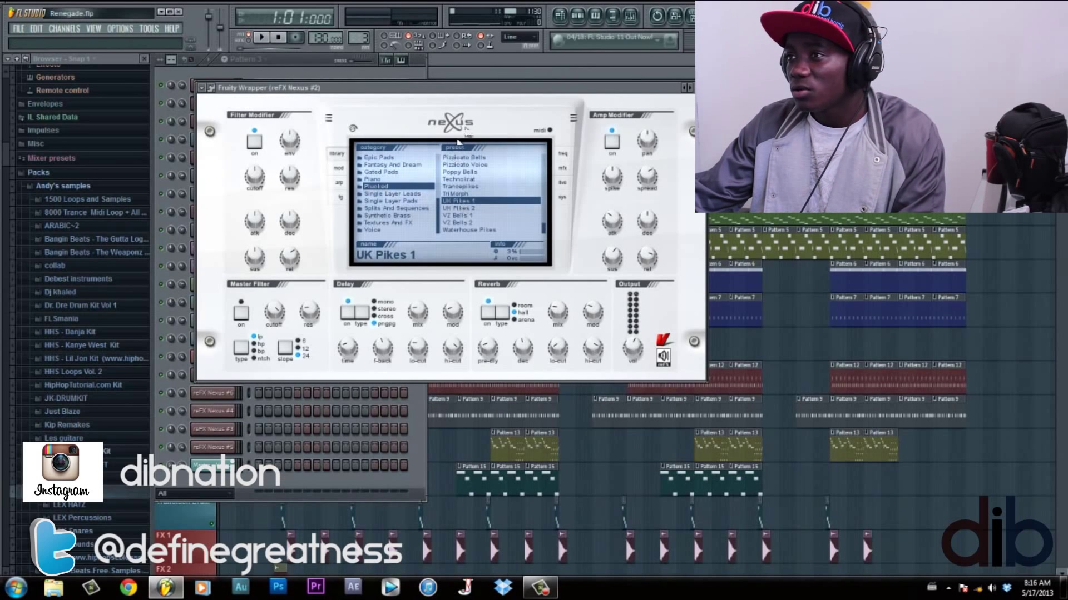
key(Escape)
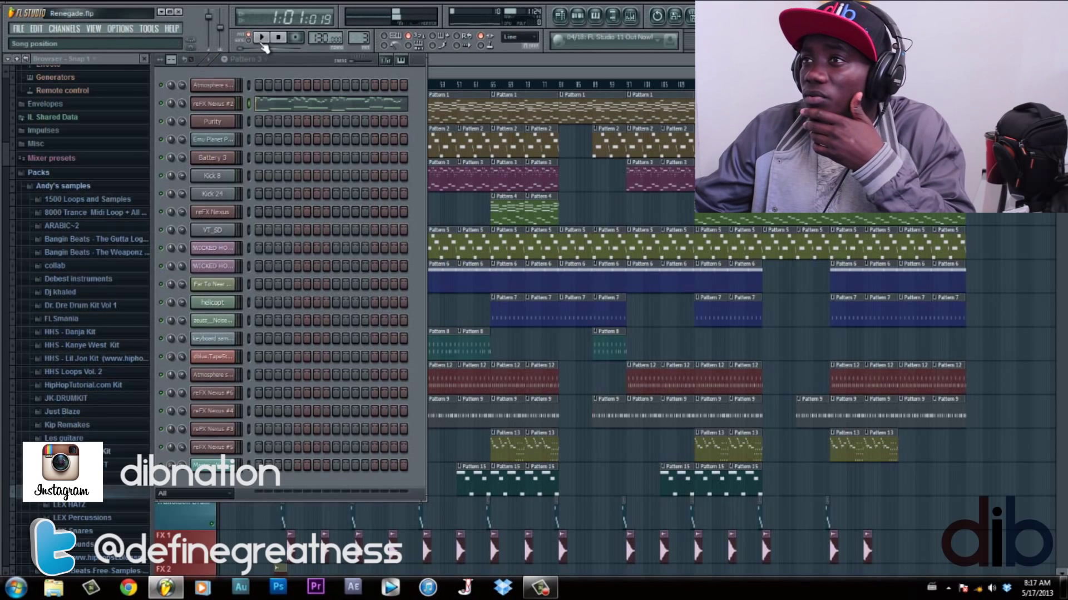
Play Pattern 3 while viewing all of its reFX Nexus #2 notes in the piano roll, and stop the playback
click(261, 39)
click(278, 103)
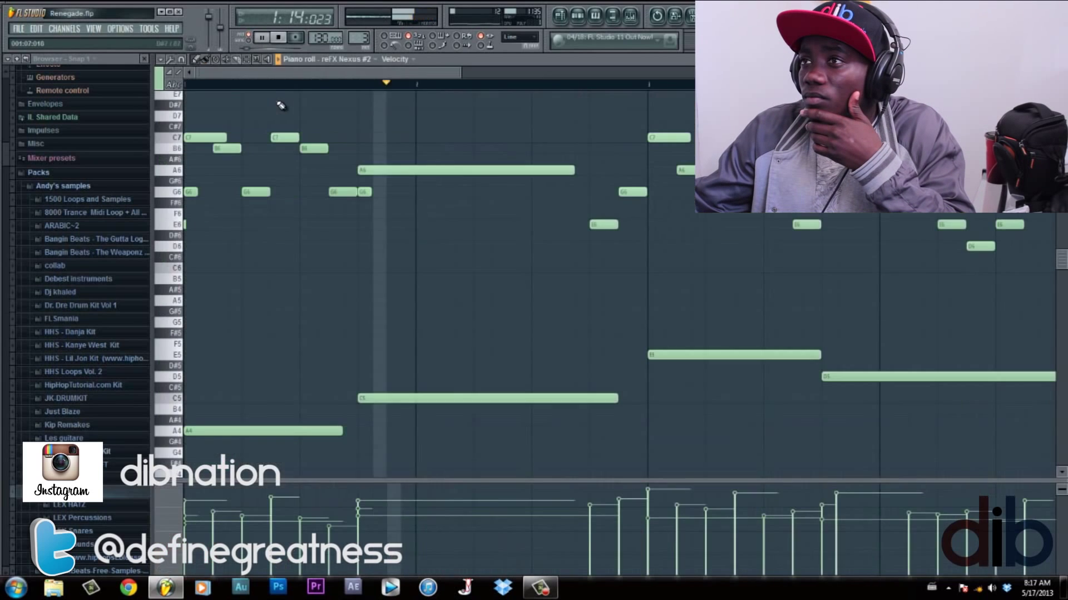
scroll(460, 72, down, 3)
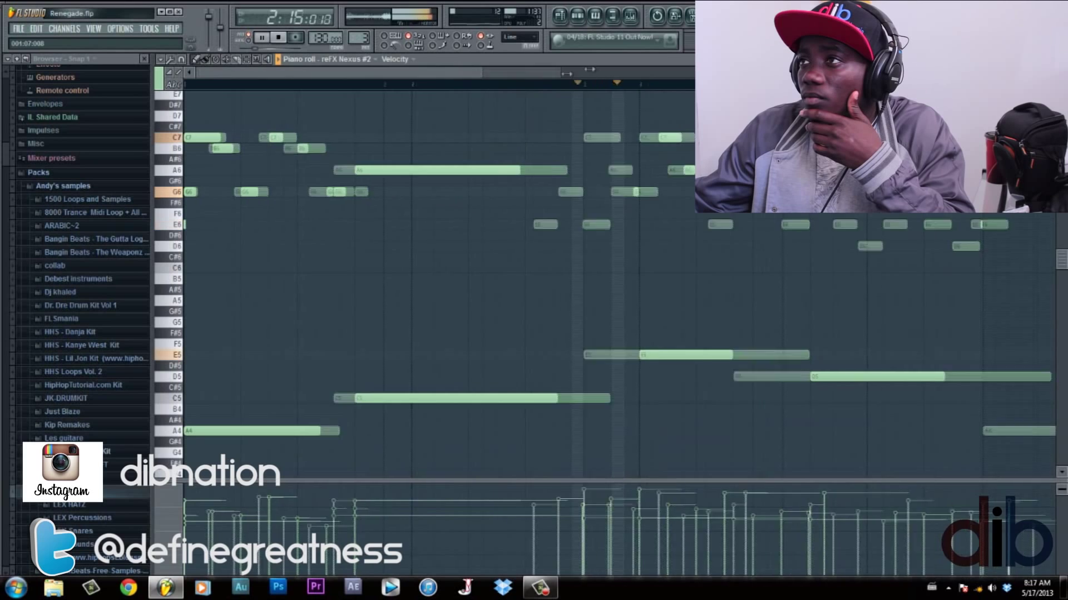
scroll(972, 305, down, 2)
scroll(924, 310, up, 3)
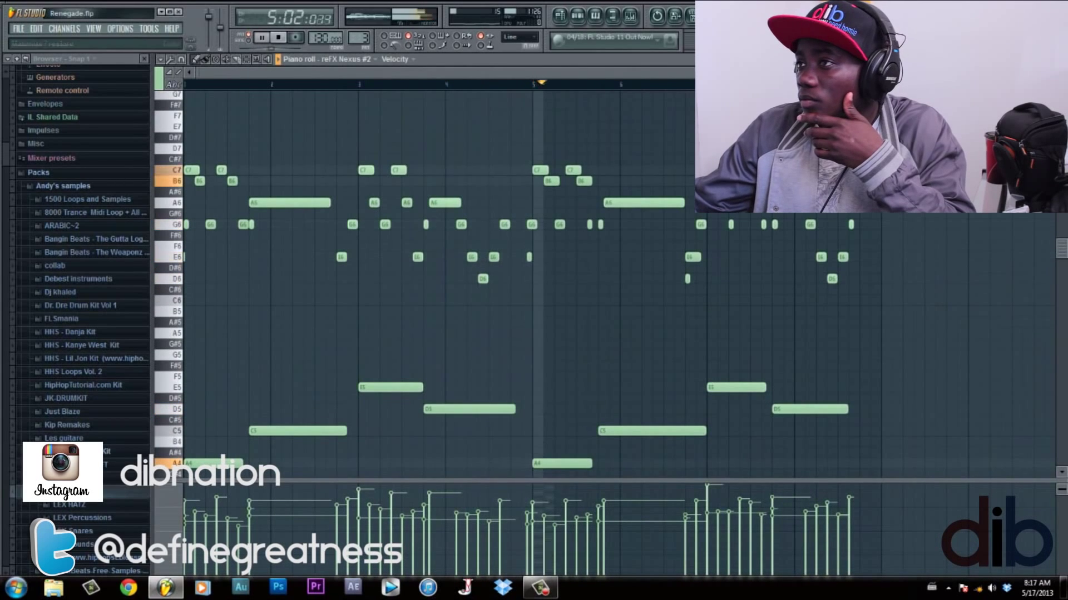
key(F7)
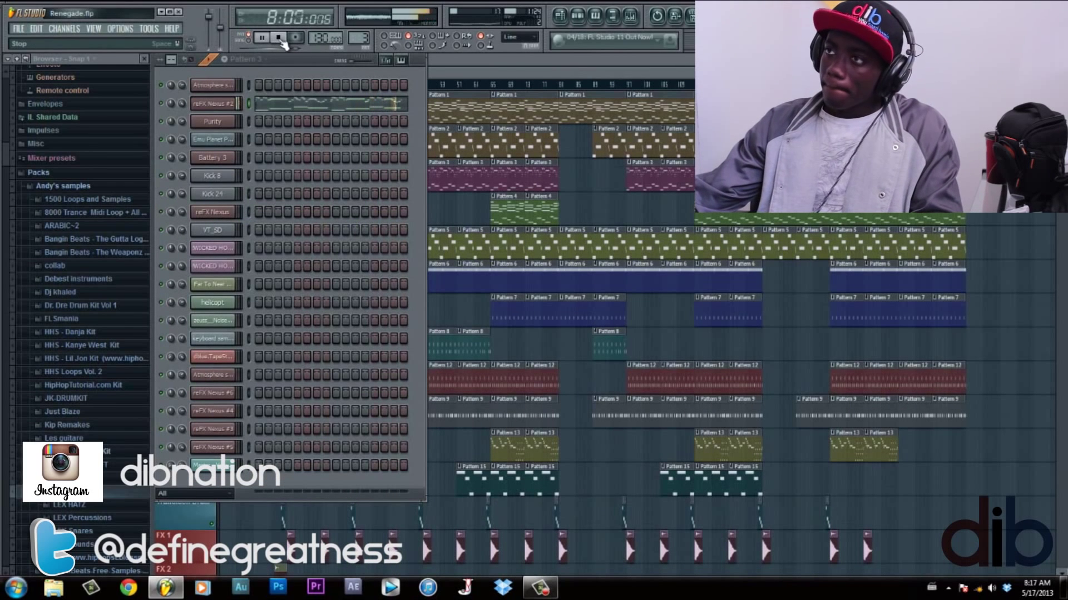
click(278, 38)
Open the Low Brass clip, Pattern 4, from the playlist, view all of its notes and play the pattern through
key(F6)
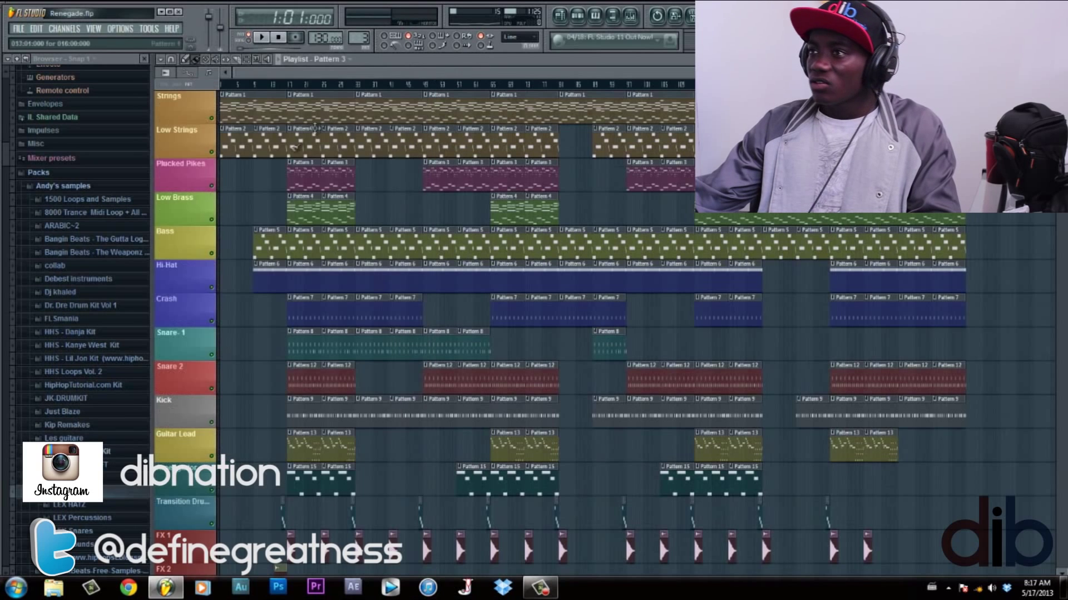
double_click(303, 205)
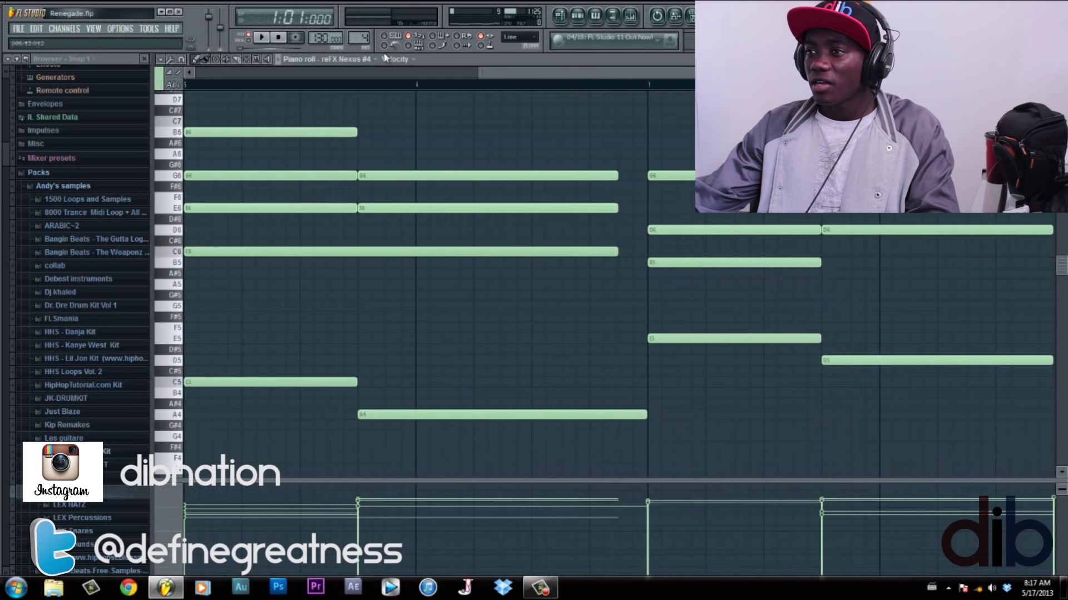
drag(479, 69, 189, 72)
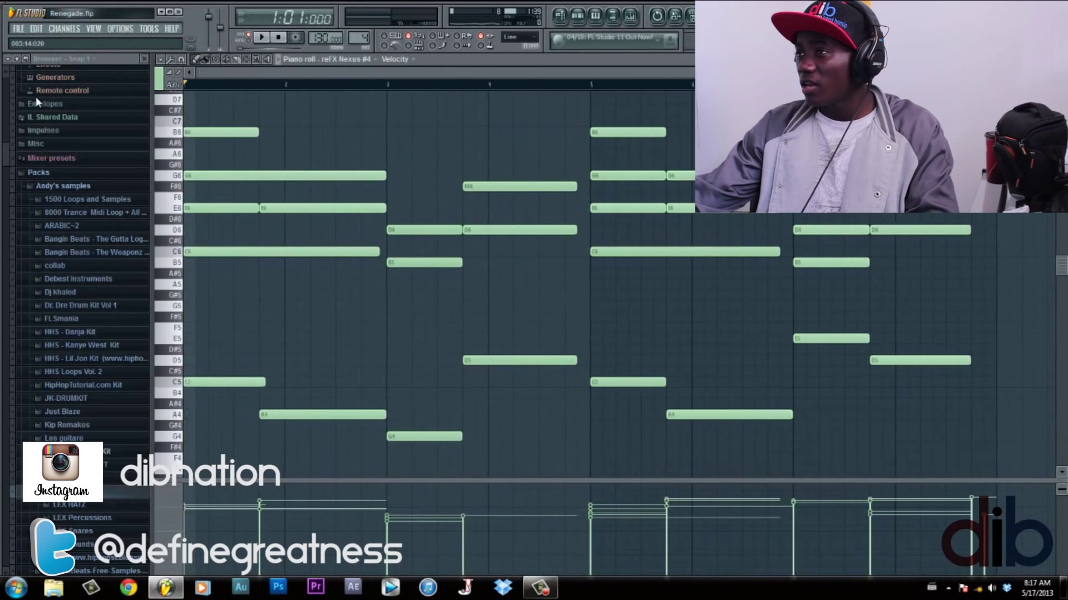
click(248, 41)
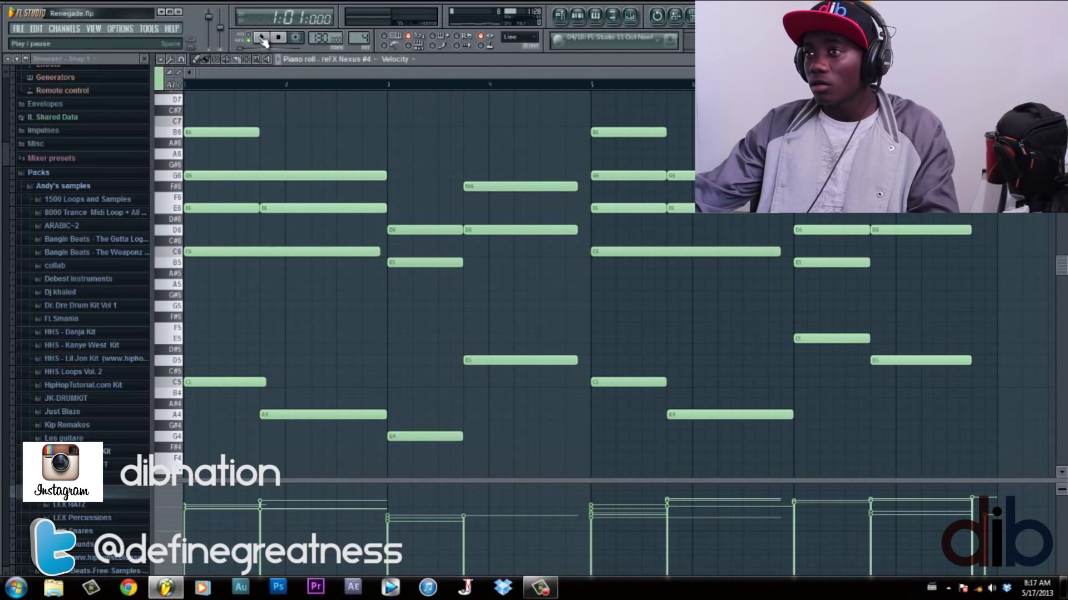
click(261, 39)
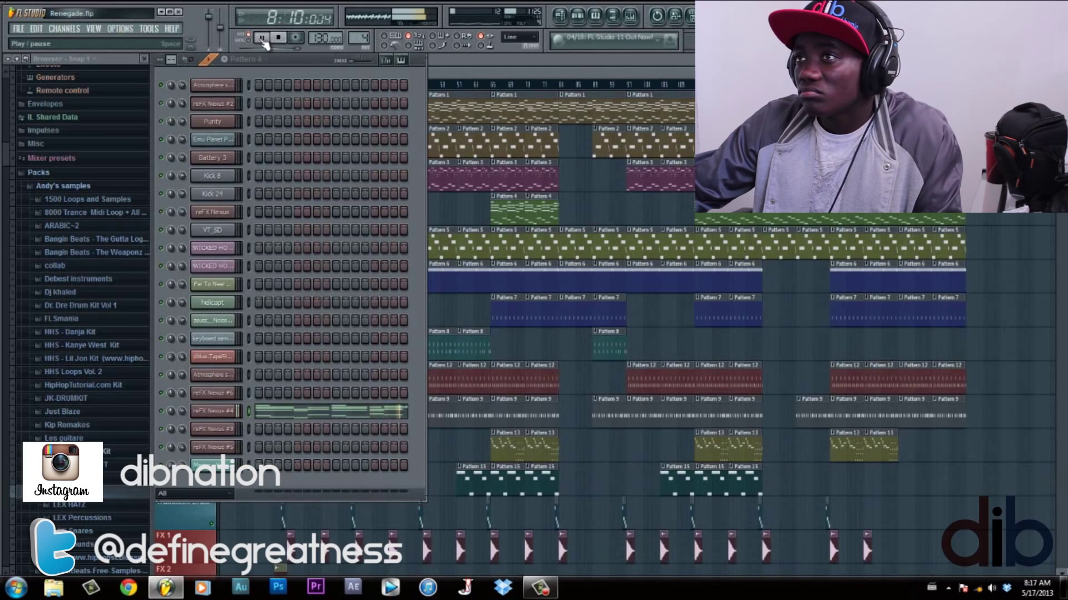
click(264, 43)
Check which preset the reFX Nexus #4 brass channel uses and close its plugin window
click(215, 417)
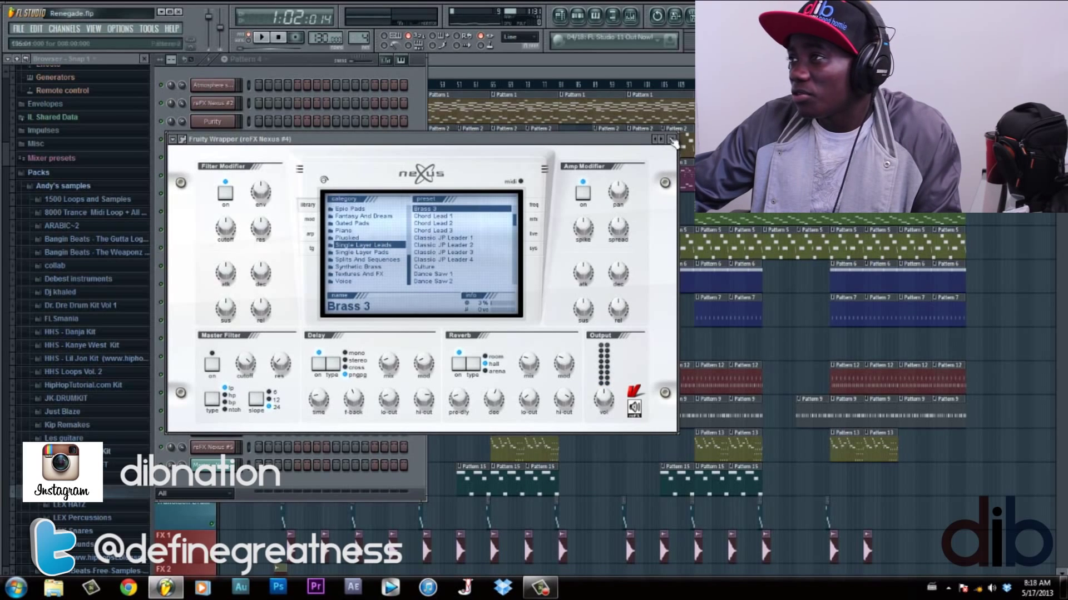
key(Escape)
View the notes of the Bass clip, Pattern 5, from the playlist and close the piano roll
key(F6)
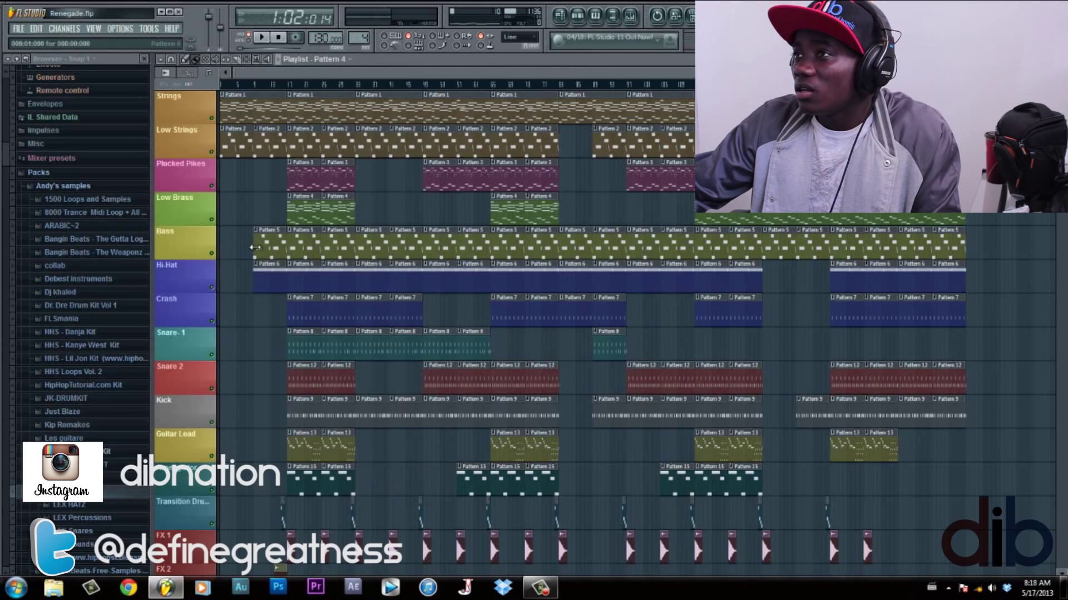
double_click(269, 253)
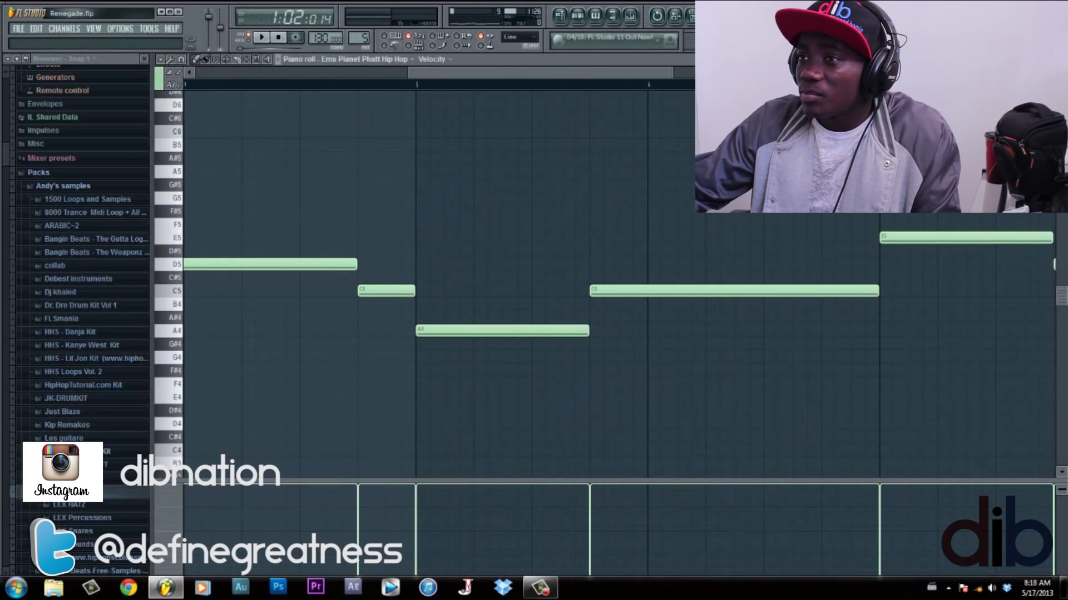
key(Escape)
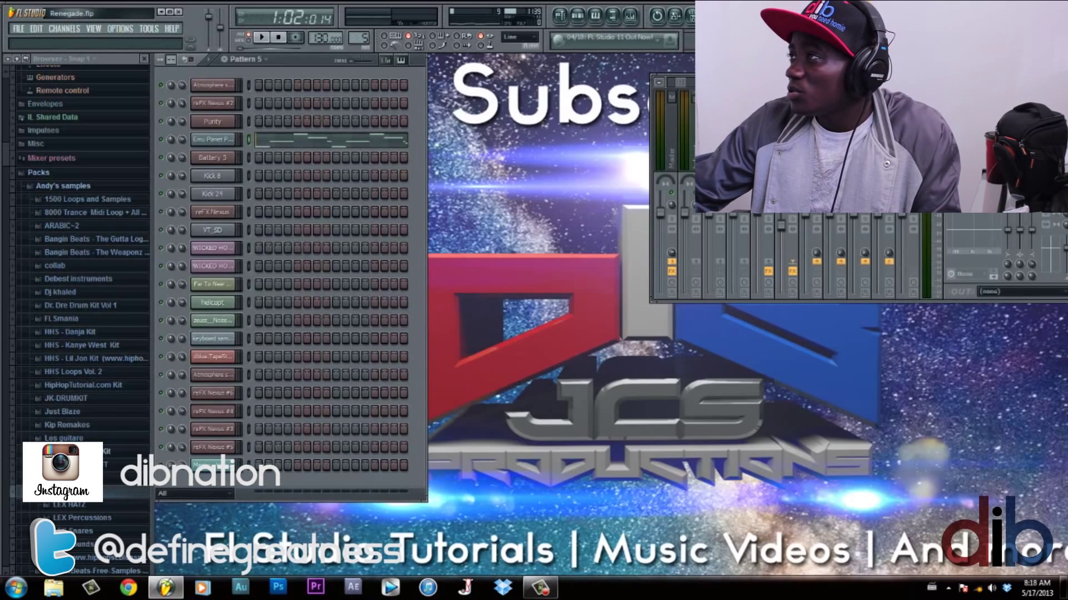
Look through the patch list of the Emu Planet Phatt Hip Hop bass channel, close it and play Pattern 5 through
click(214, 140)
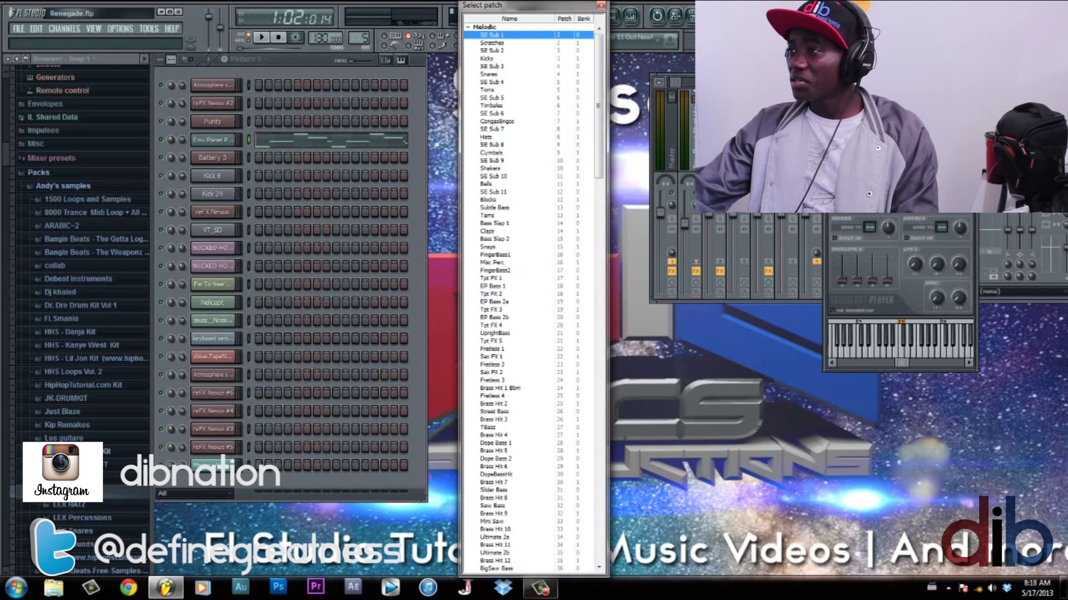
scroll(541, 167, down, 20)
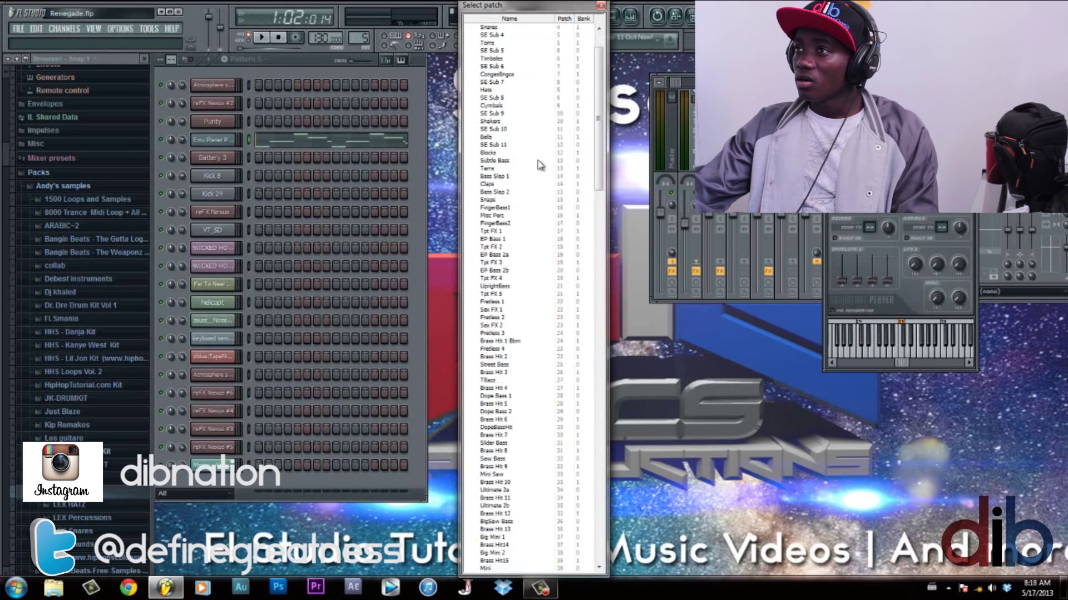
scroll(542, 188, down, 11)
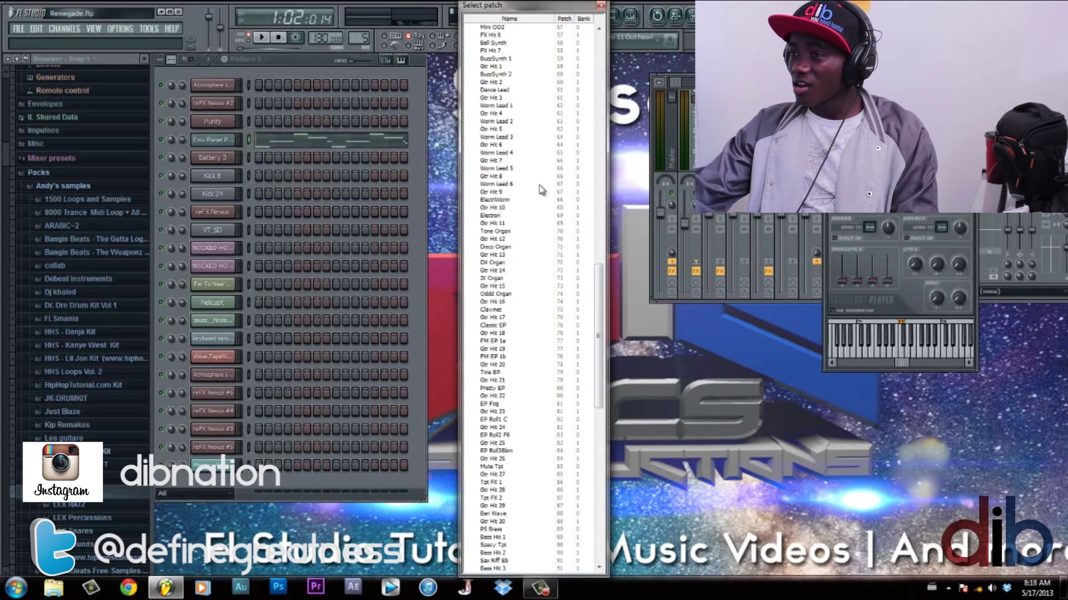
scroll(545, 188, up, 20)
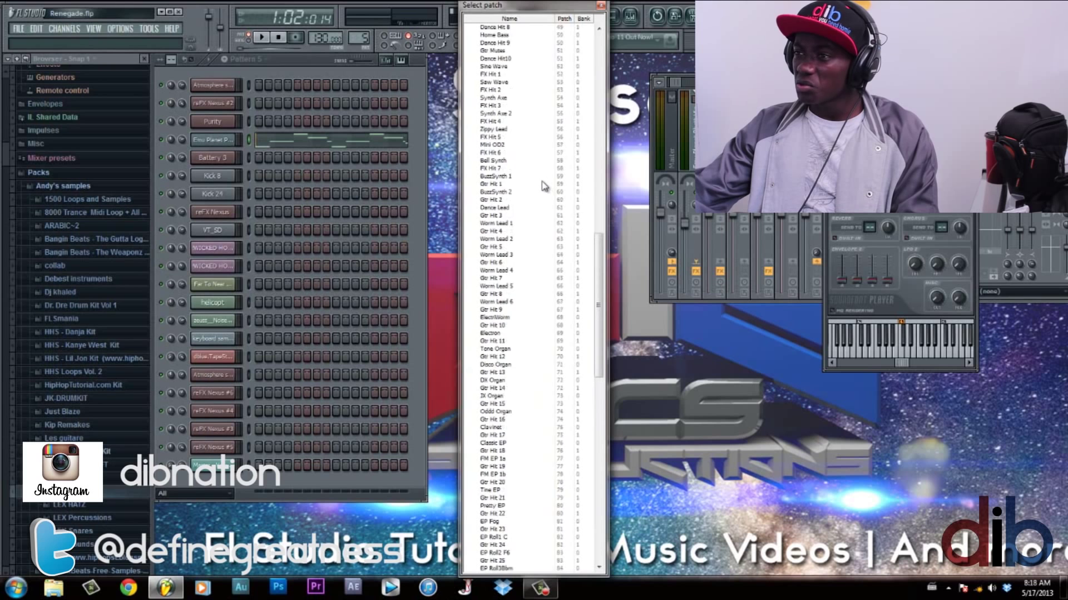
click(600, 6)
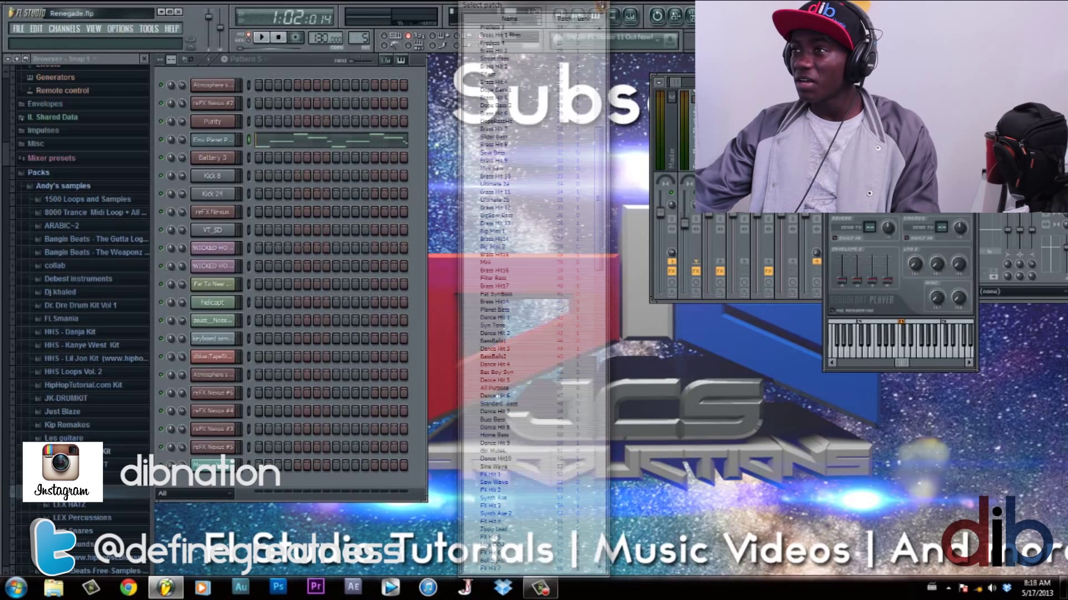
click(263, 38)
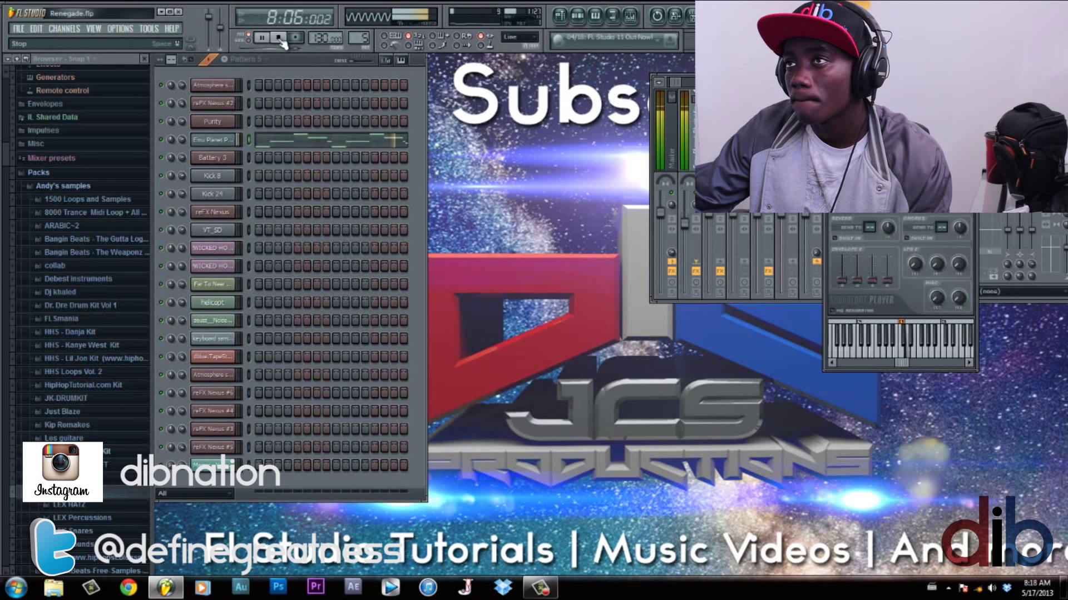
click(281, 38)
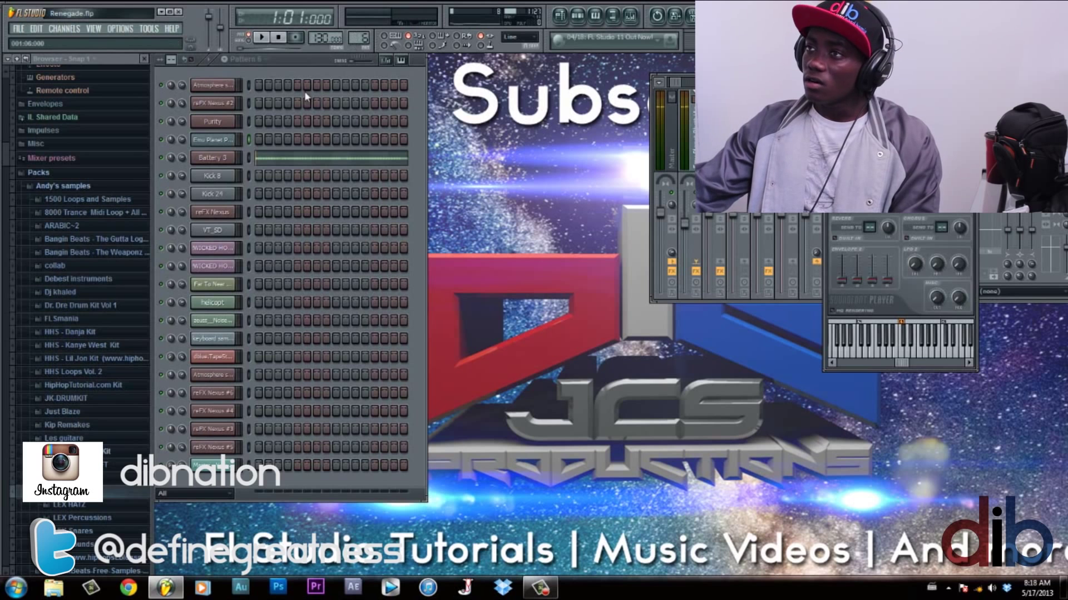
Examine the drum kit cells loaded in the Battery 3 channel and close its plugin window
click(225, 159)
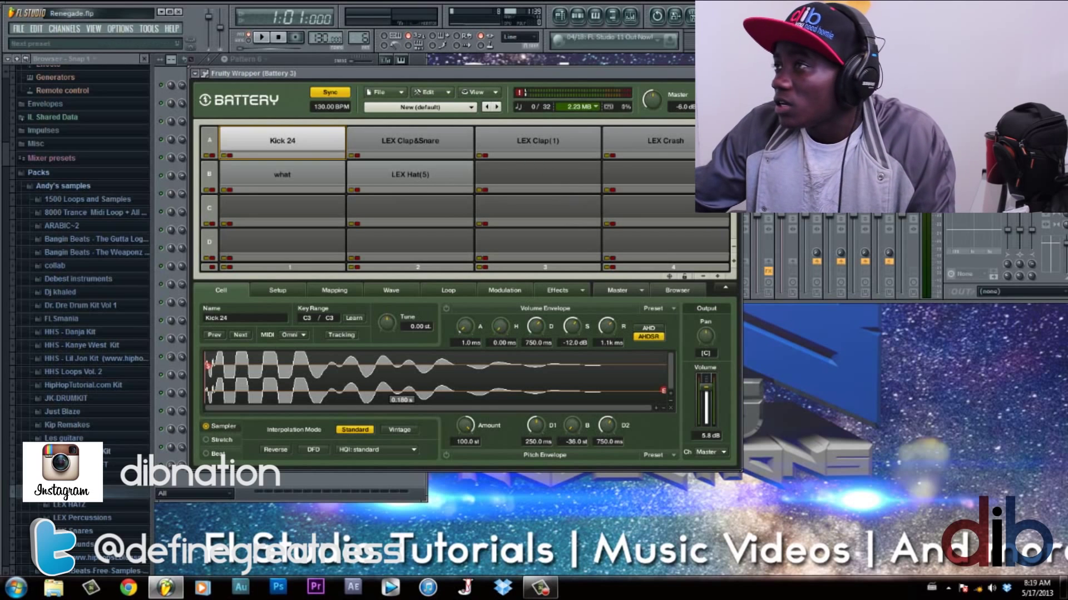
click(735, 73)
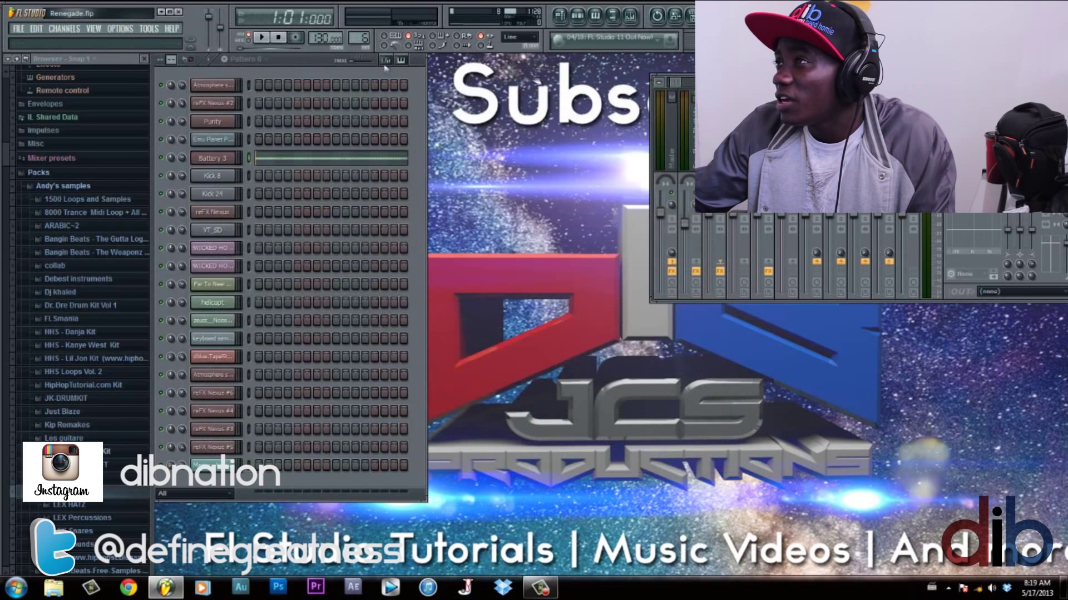
Play Pattern 6 and view the full run of Battery 3 hi-hat notes, then close the piano roll
click(261, 38)
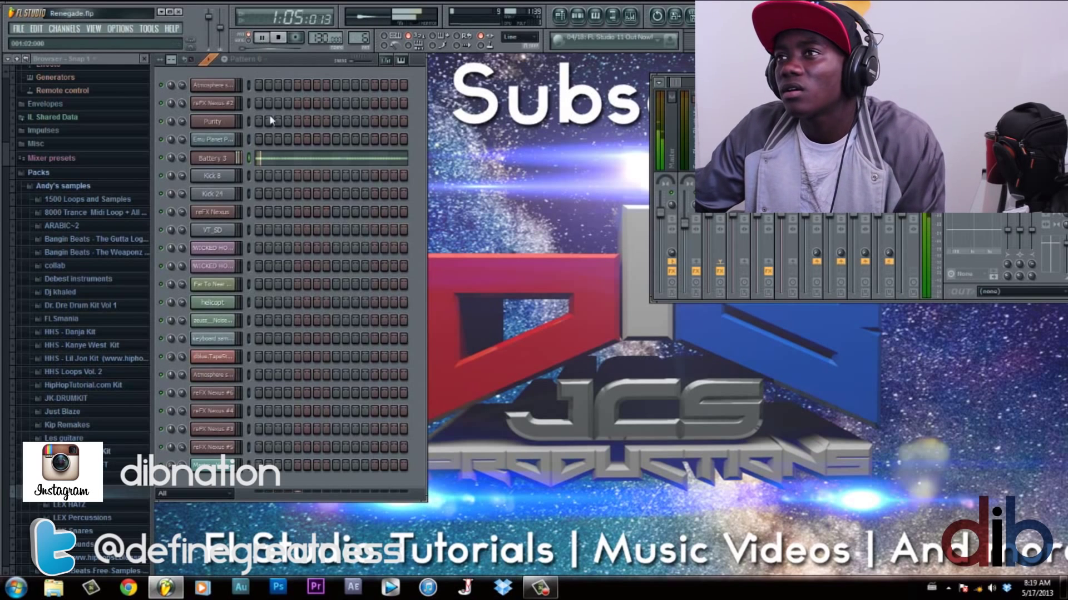
click(265, 159)
drag(461, 72, 528, 72)
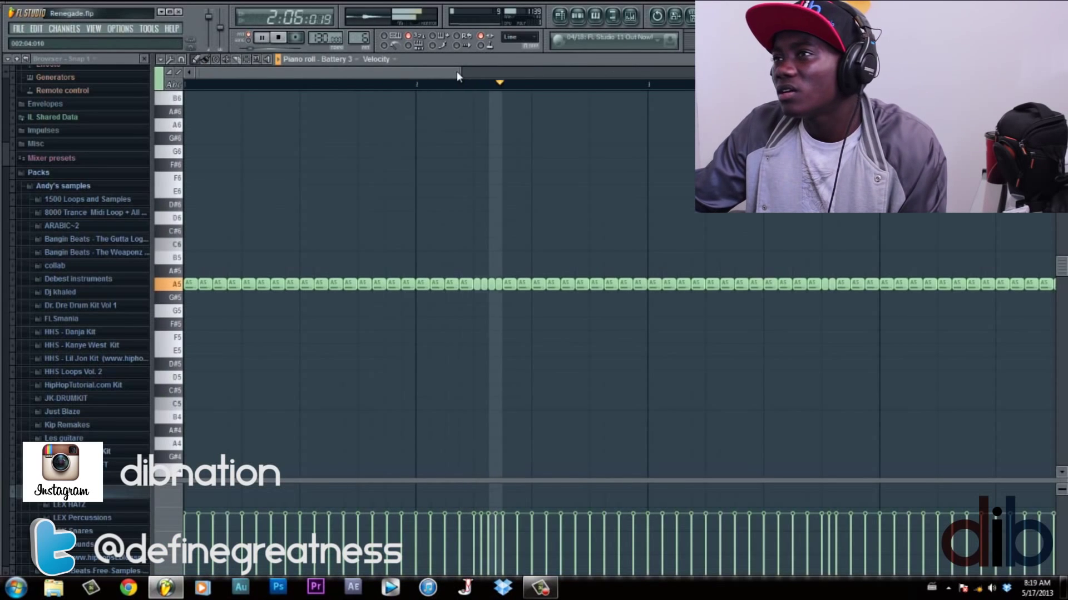
scroll(501, 278, down, 1)
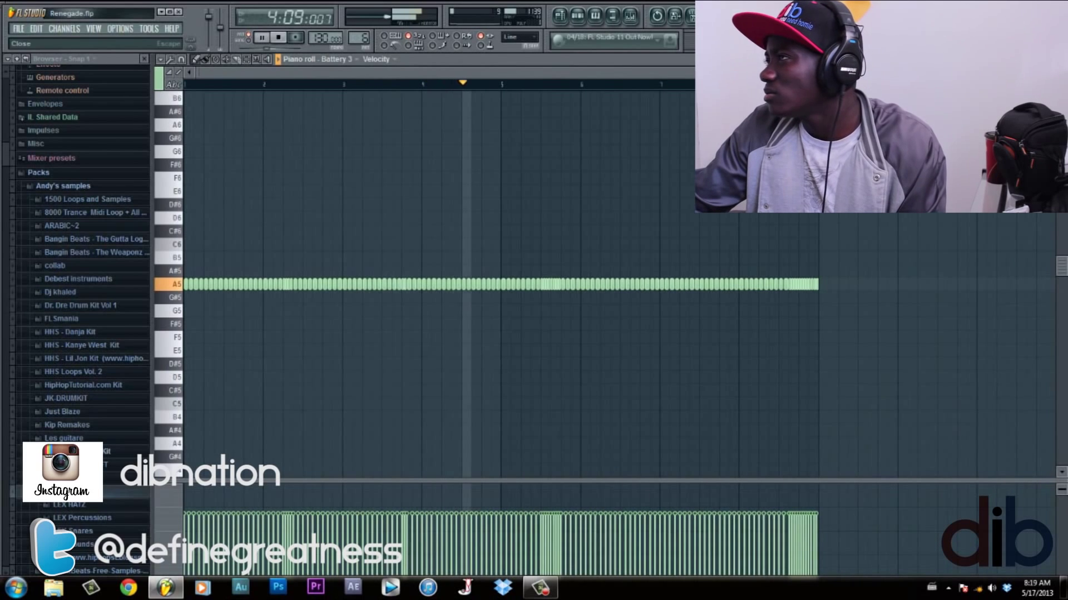
key(F7)
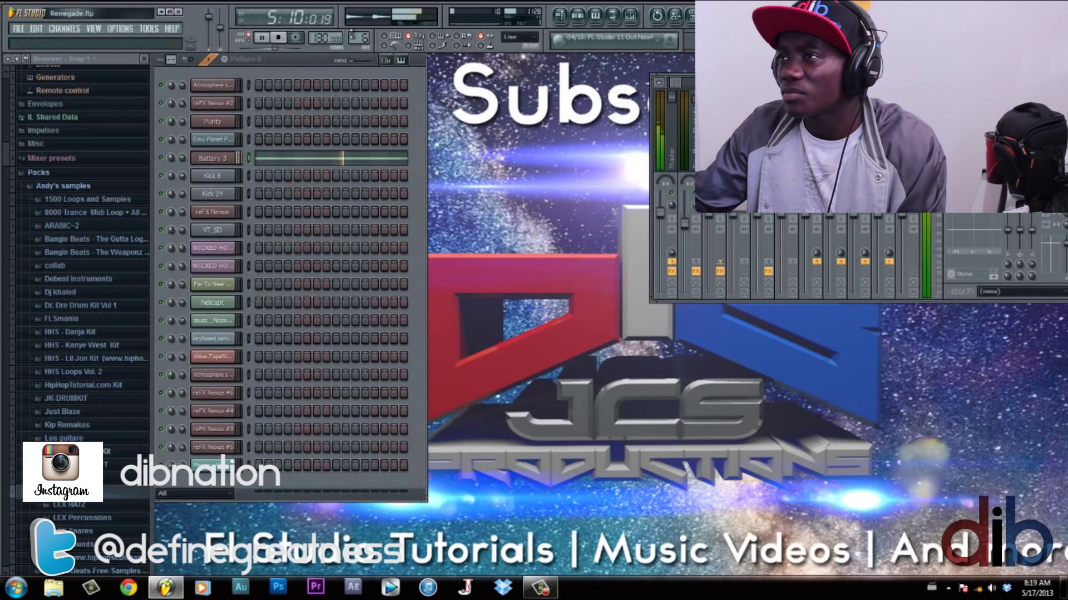
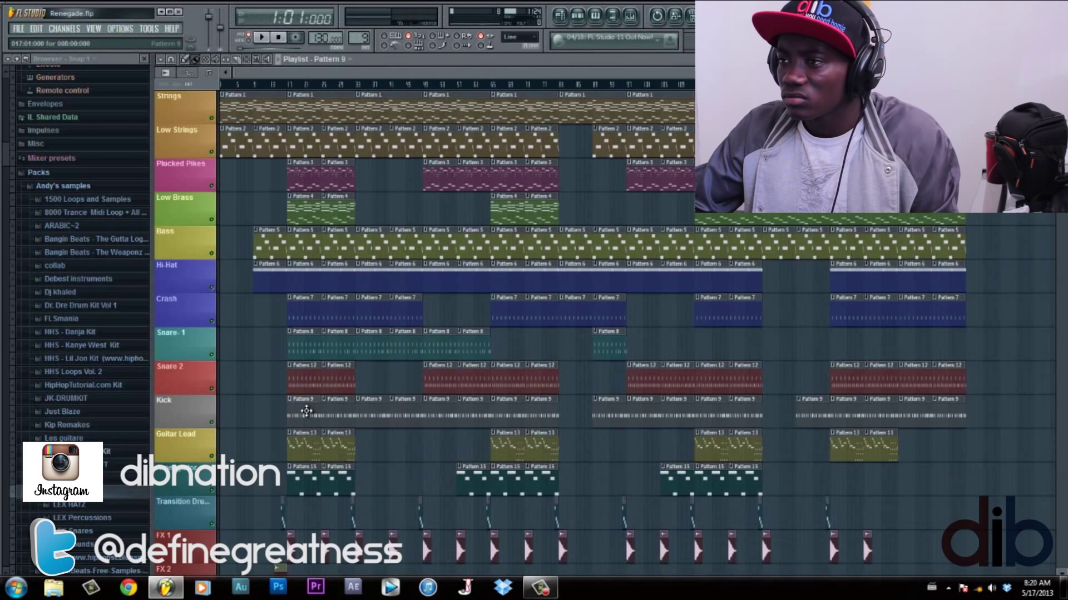
Open the Kick clip, Pattern 9, check the Kick 8 channel's sample settings and play the pattern through
double_click(306, 411)
key(F6)
key(F5)
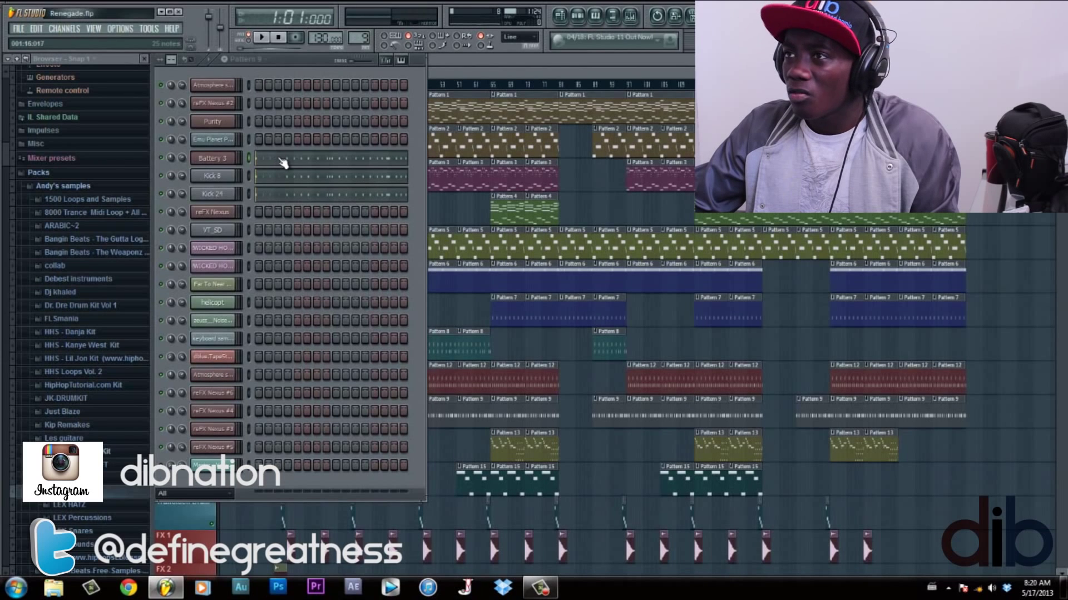
click(235, 177)
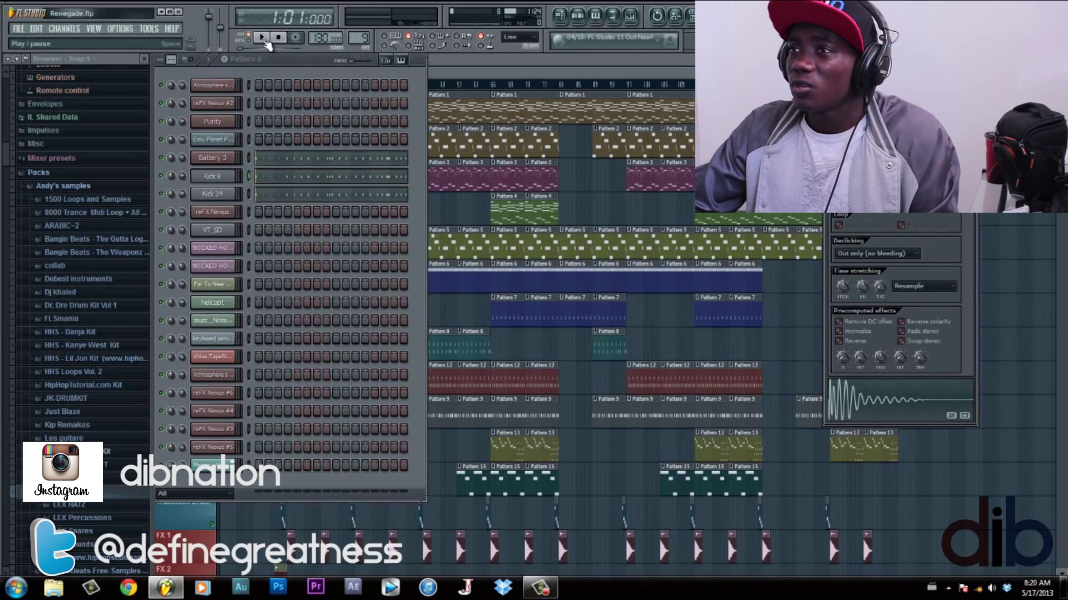
click(262, 37)
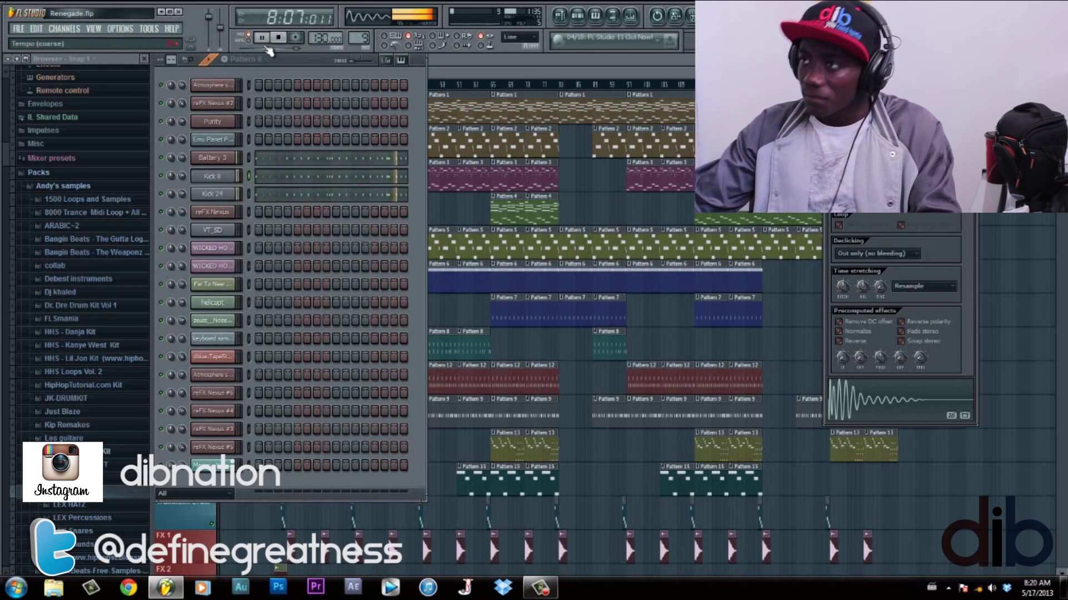
click(278, 37)
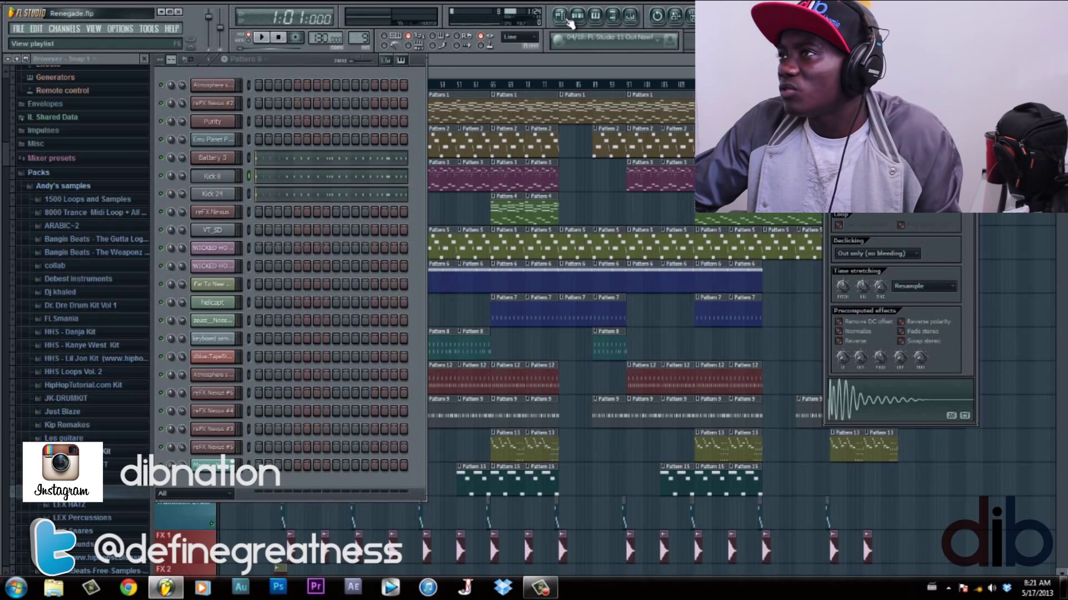
Return to the playlist and view the notes of the Guitar Lead clip, Pattern 13
click(569, 21)
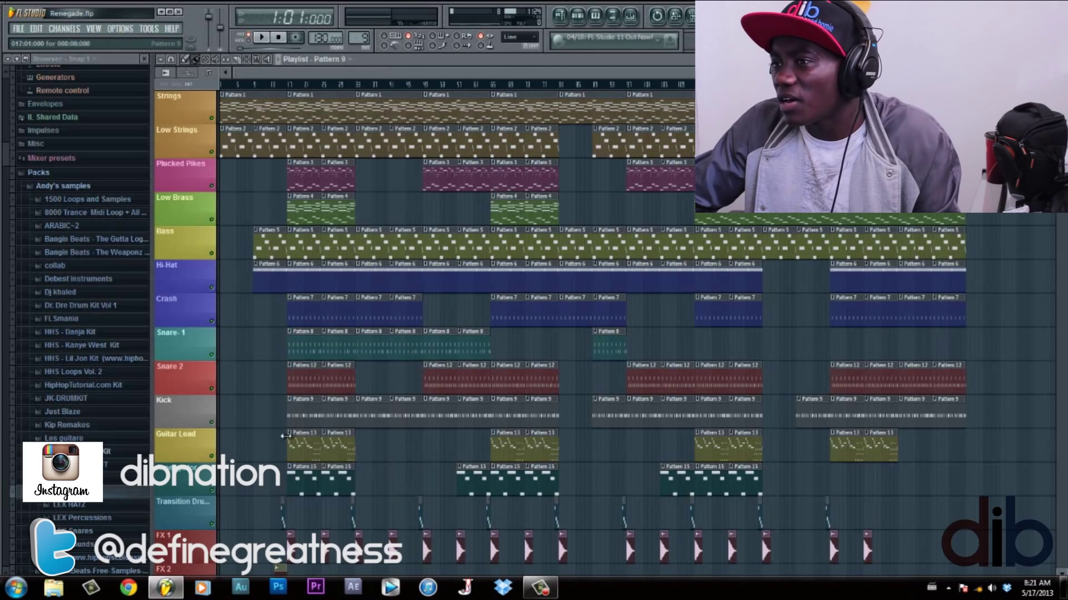
double_click(304, 442)
drag(409, 69, 333, 71)
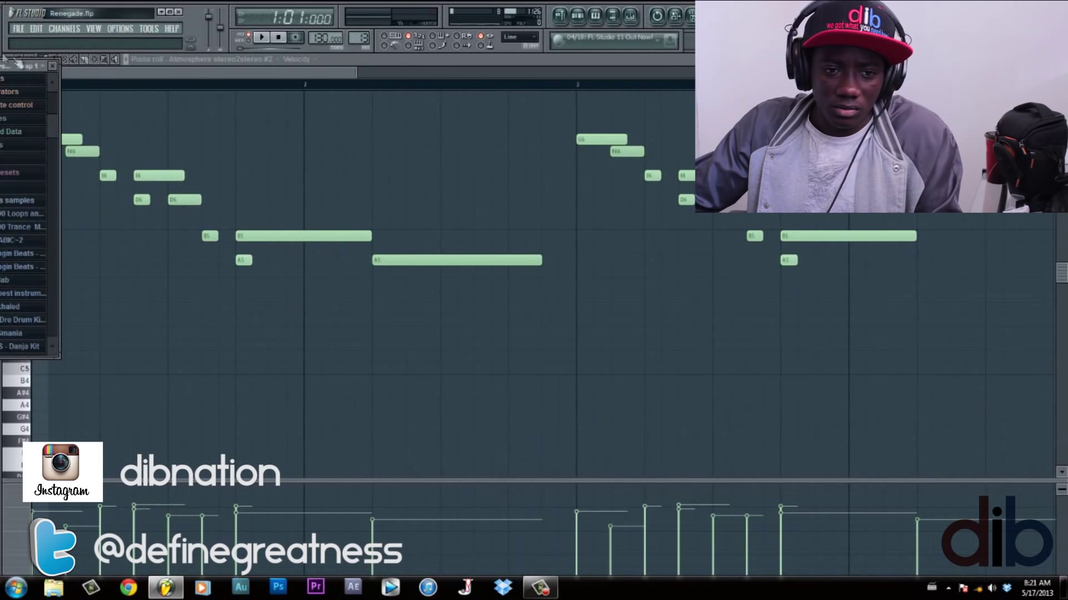
Rearrange the floating browser and channel rack side by side and restore the piano roll to a small window
drag(3, 70, 48, 60)
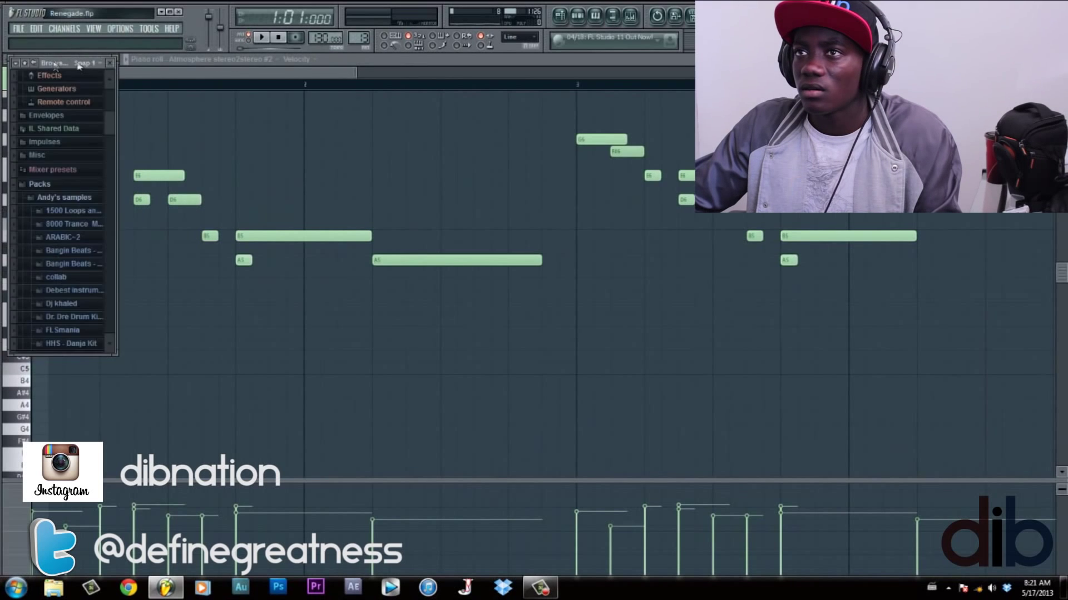
double_click(416, 58)
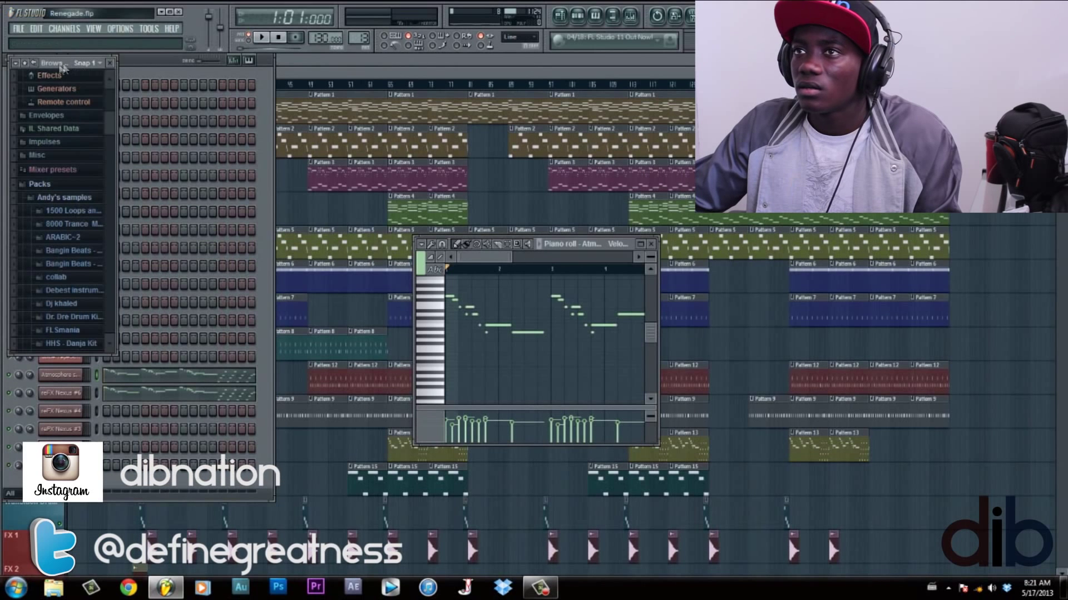
drag(160, 64, 289, 63)
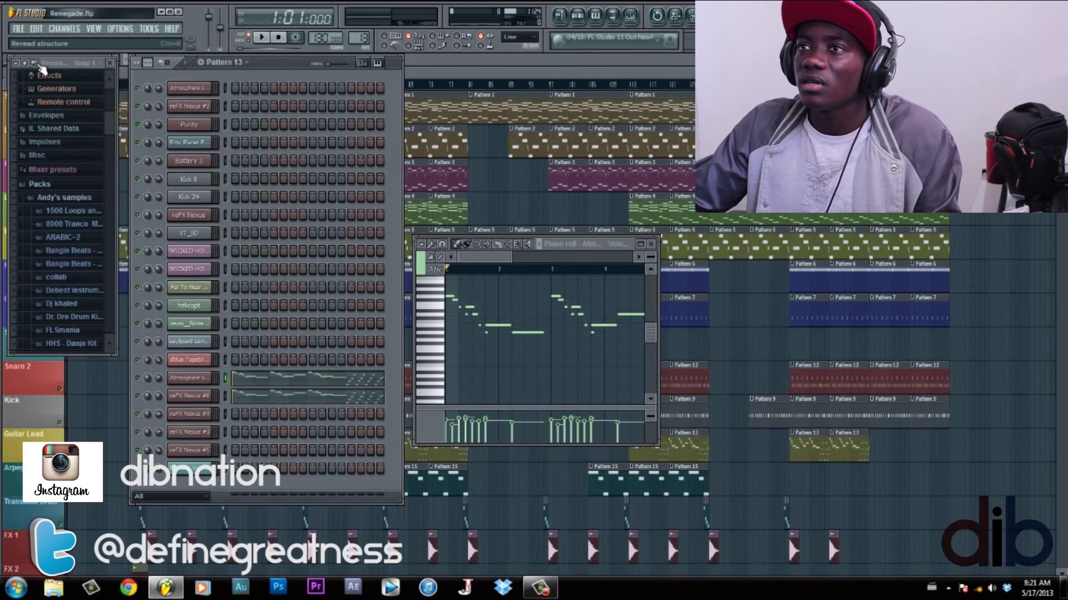
Collapse the browser's folder structure and close it, and shift the channel rack into the freed space
click(31, 66)
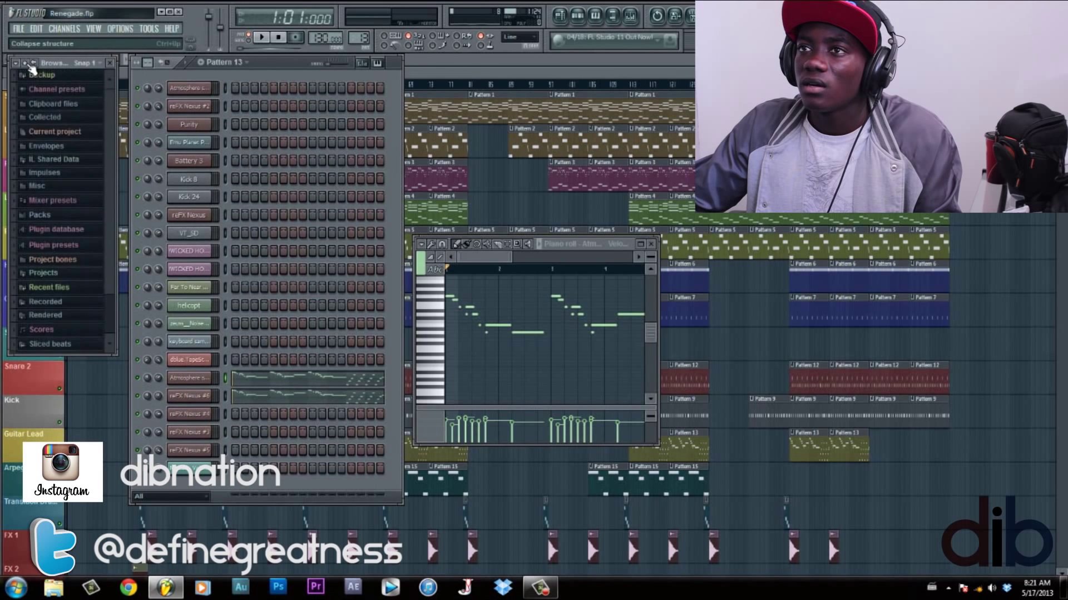
click(16, 63)
click(46, 65)
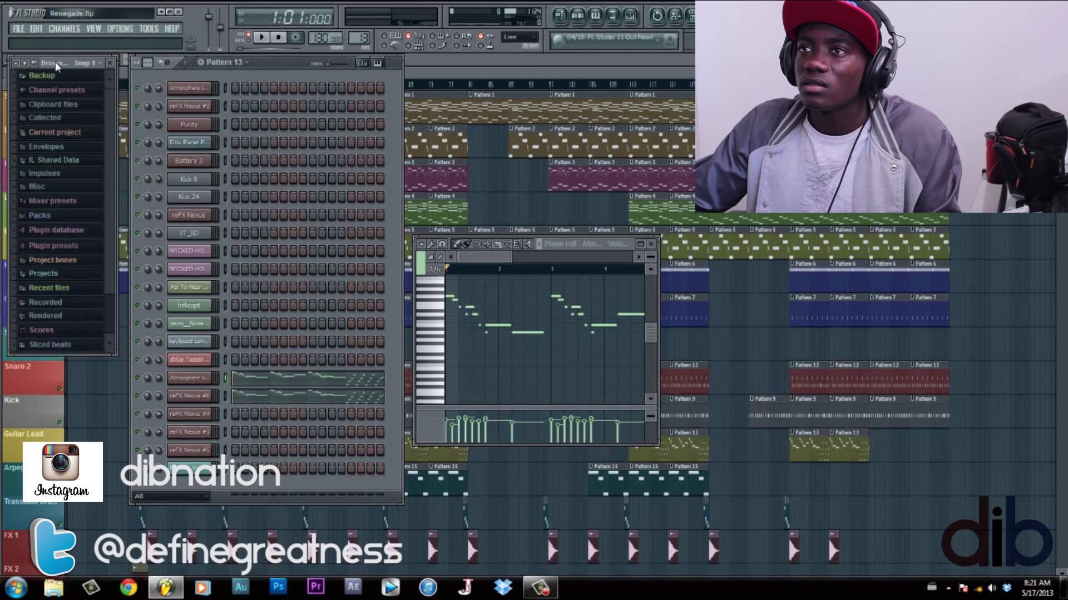
click(111, 65)
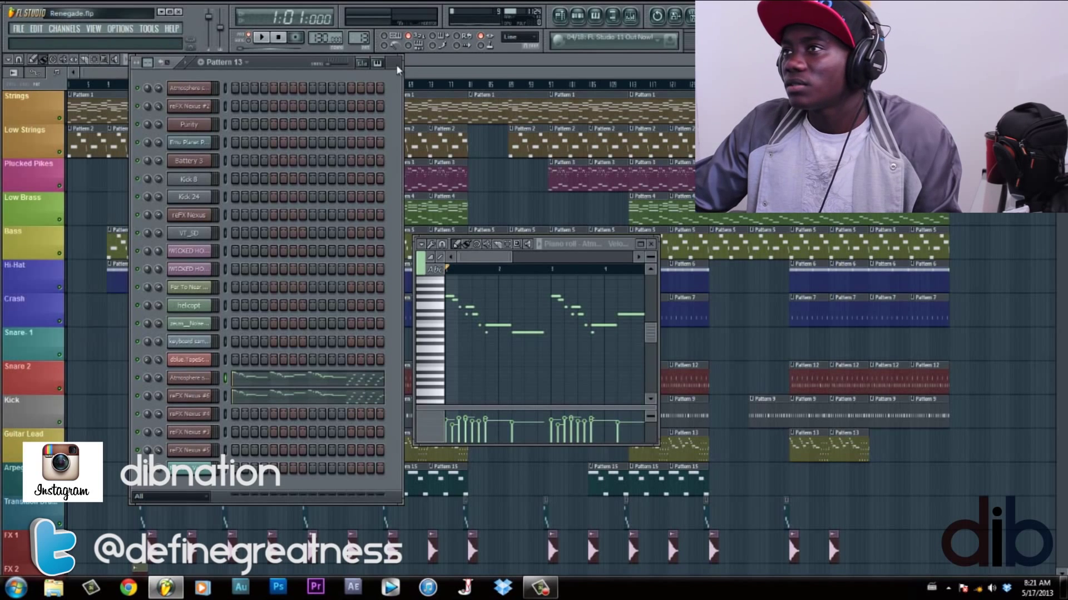
drag(397, 66, 349, 67)
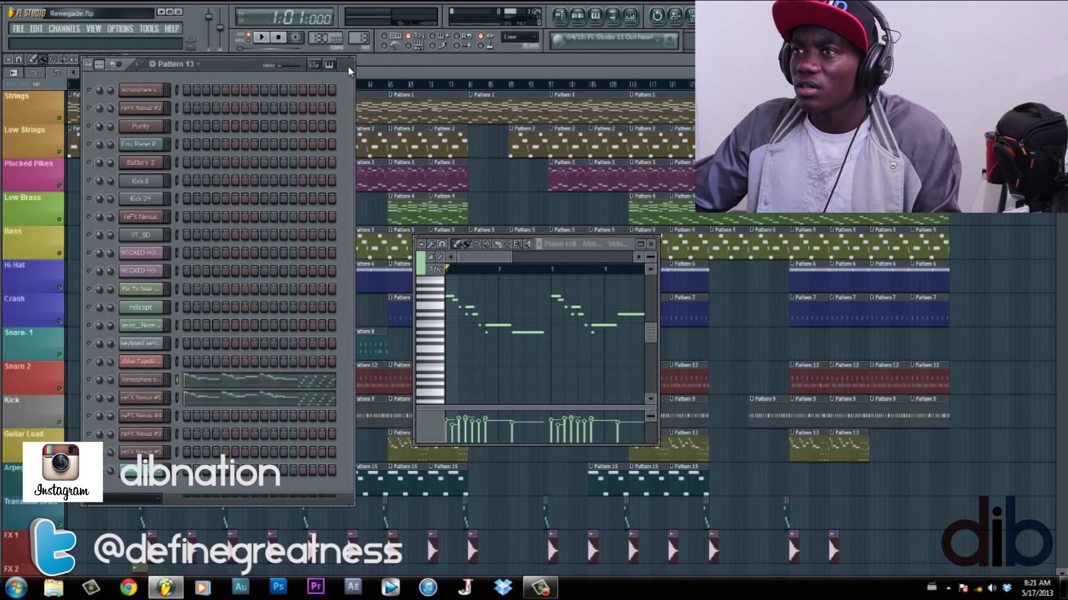
click(630, 16)
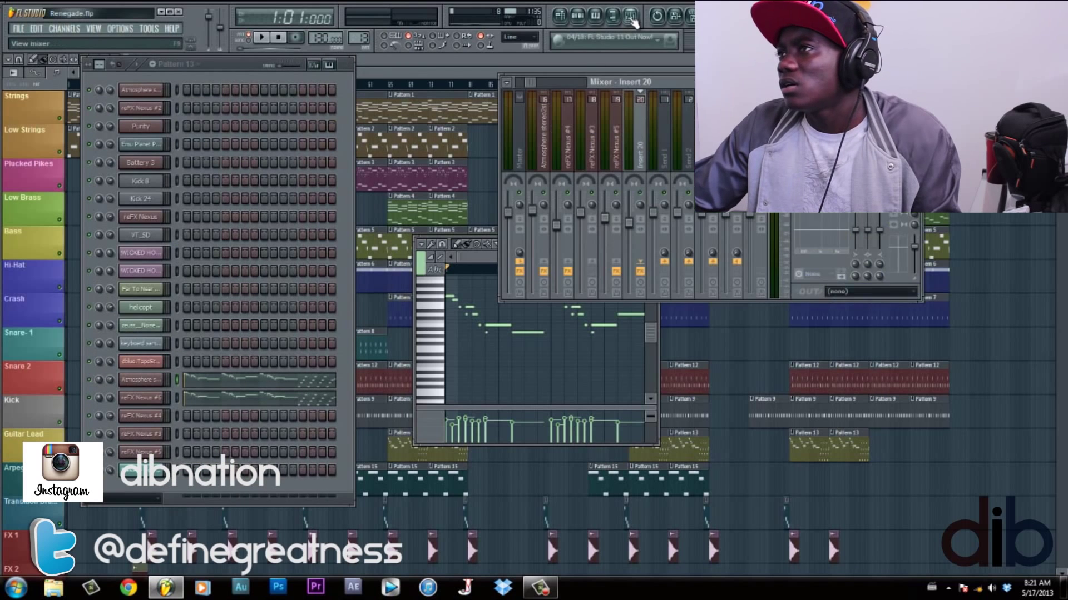
click(612, 16)
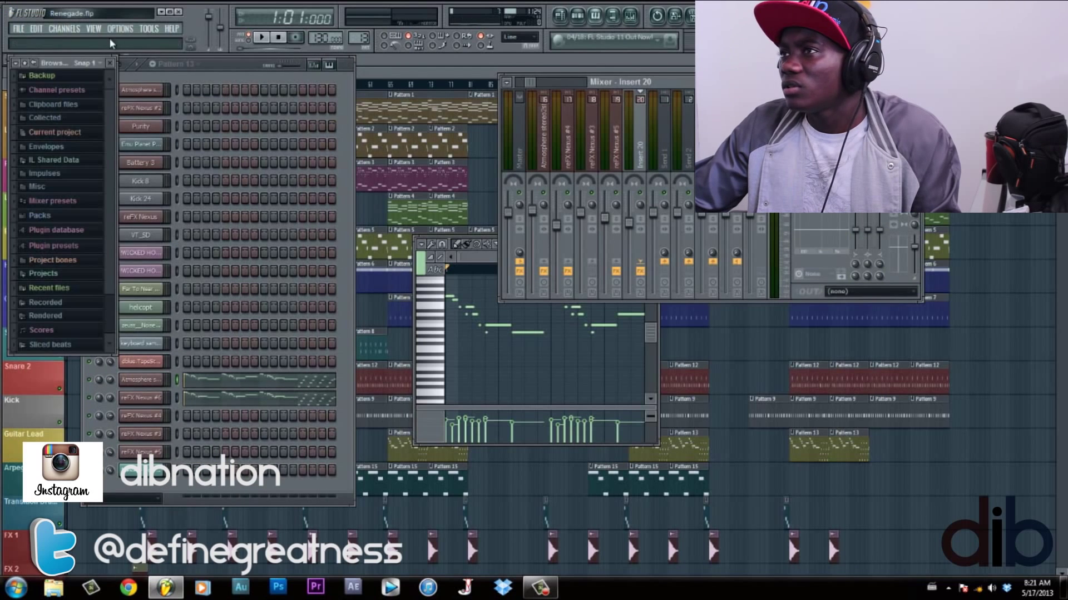
mouse_move(60, 64)
mouse_down()
mouse_move(96, 75)
mouse_move(83, 234)
mouse_move(71, 60)
mouse_up()
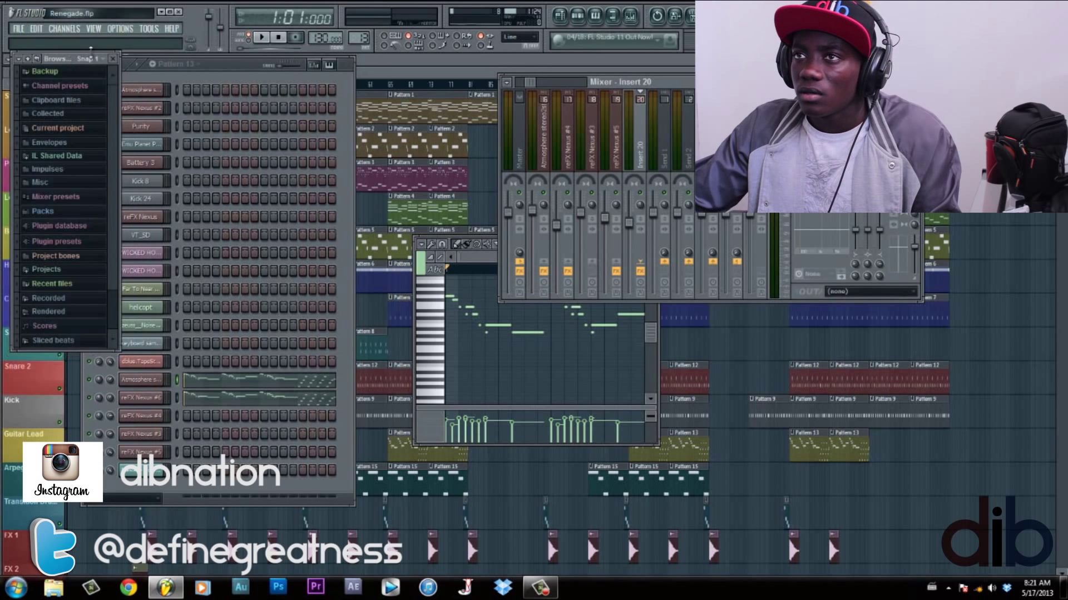
click(114, 64)
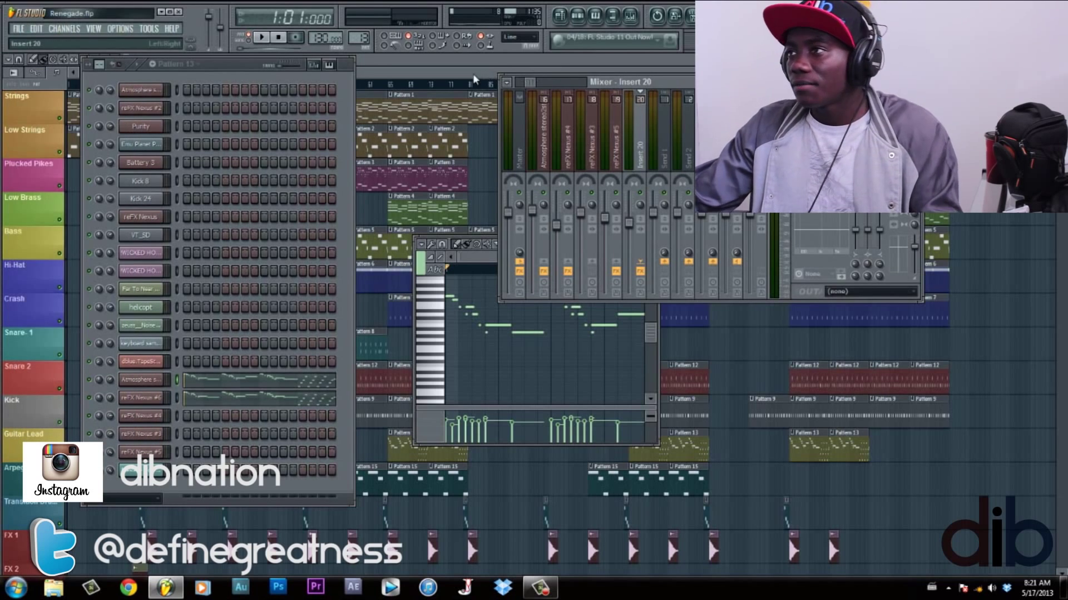
Clear the open windows and view all the Guitar Lead notes of Pattern 13 in the maximized piano roll, then close it
key(F12)
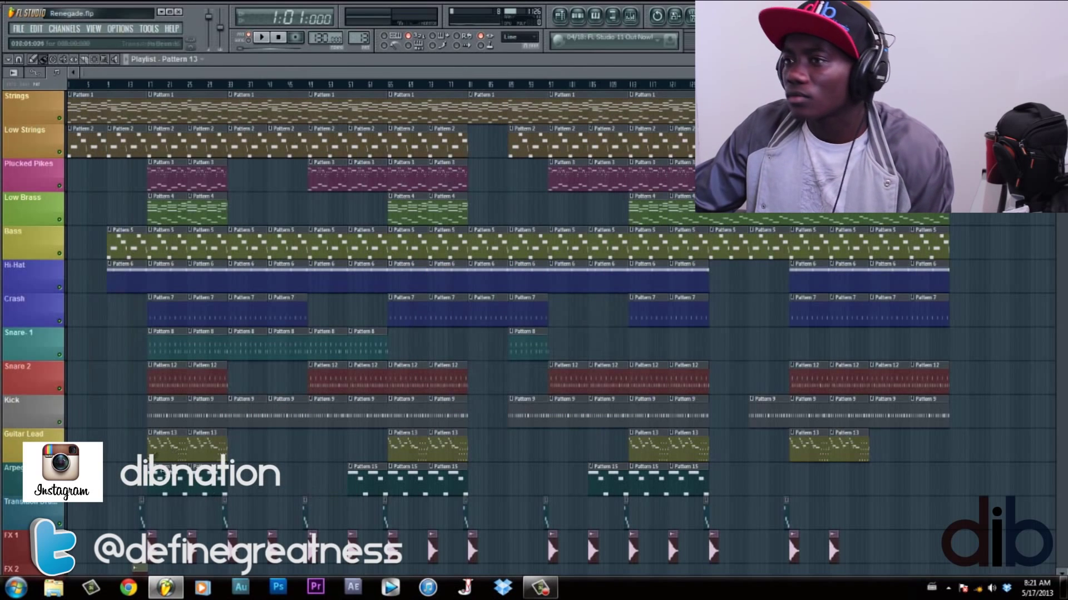
double_click(159, 448)
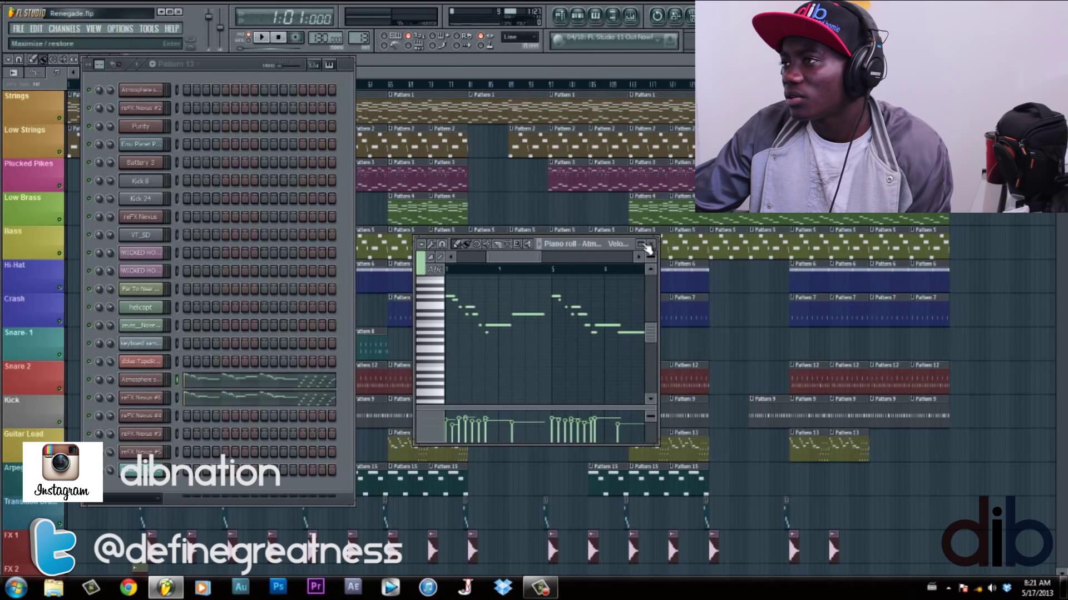
click(640, 244)
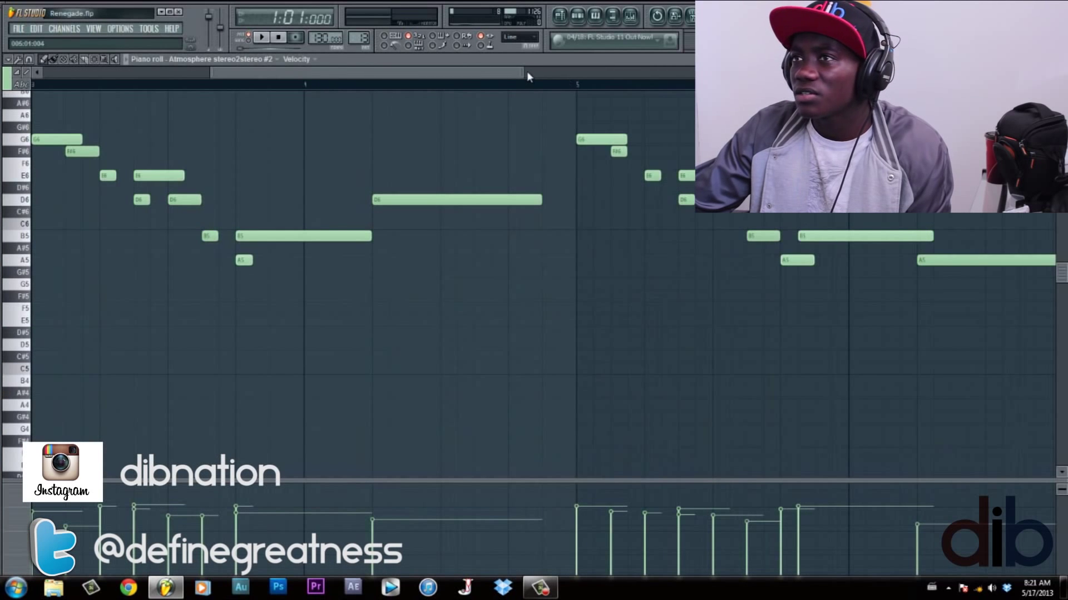
drag(525, 72, 788, 73)
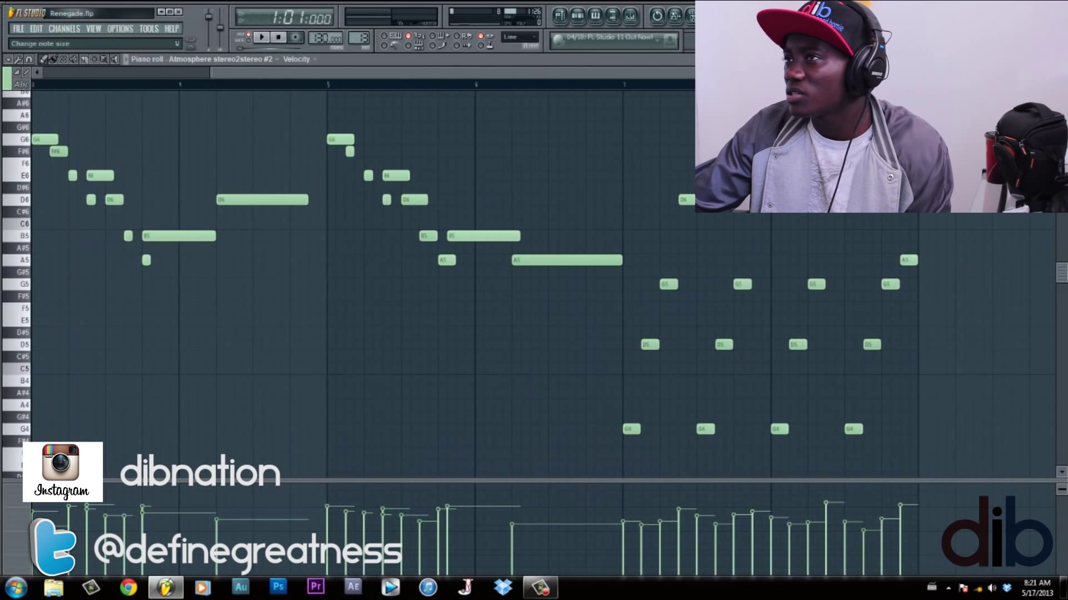
key(Escape)
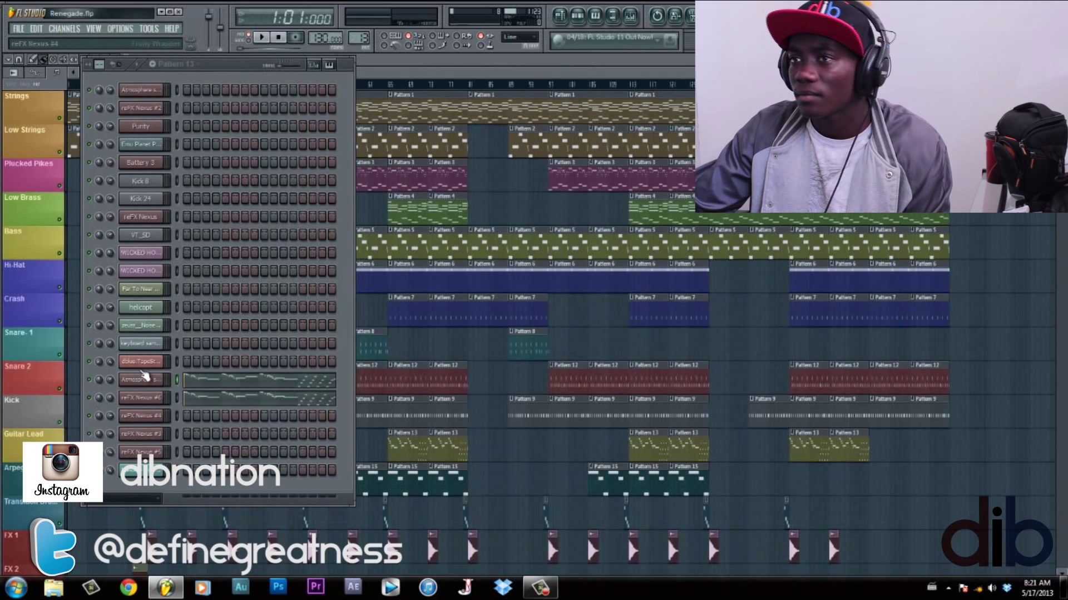
Check which presets the Atmosphere stereo2stereo #2 and reFX Nexus #6 guitar lead channels use, closing each plugin window
click(146, 381)
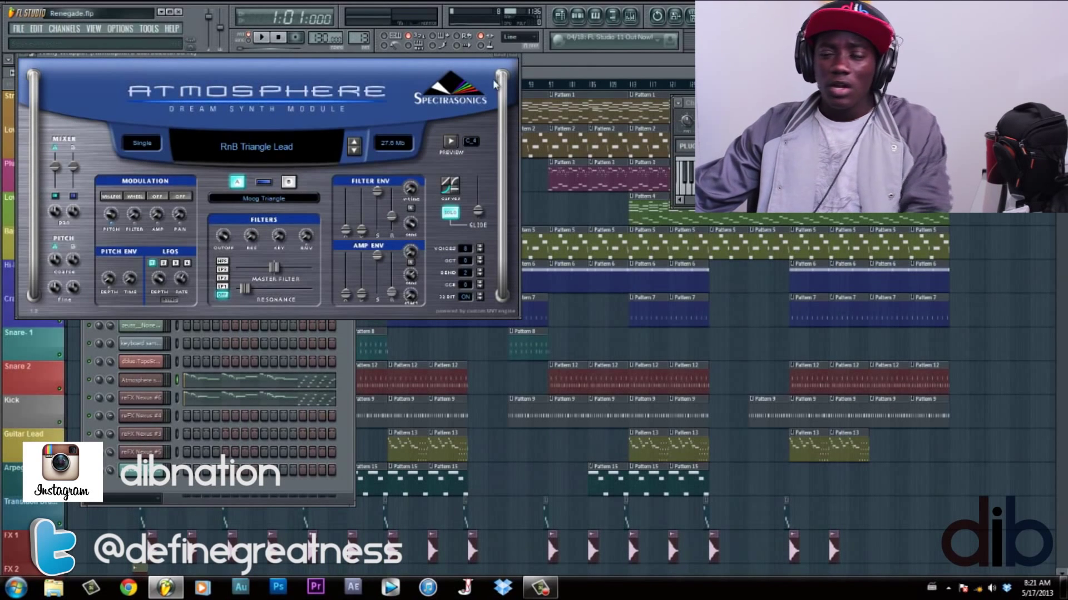
click(515, 60)
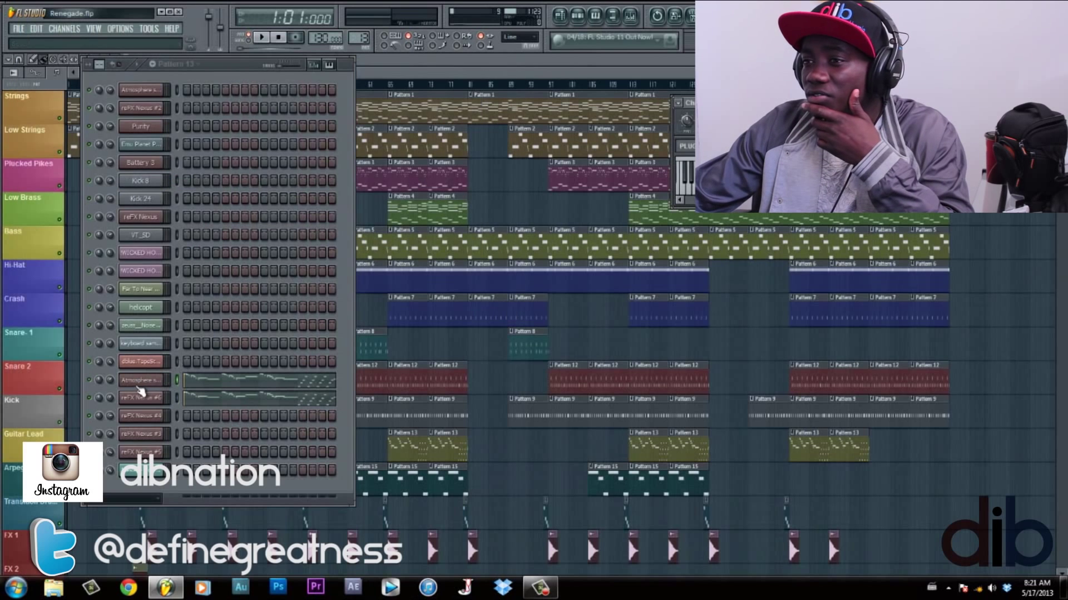
click(141, 398)
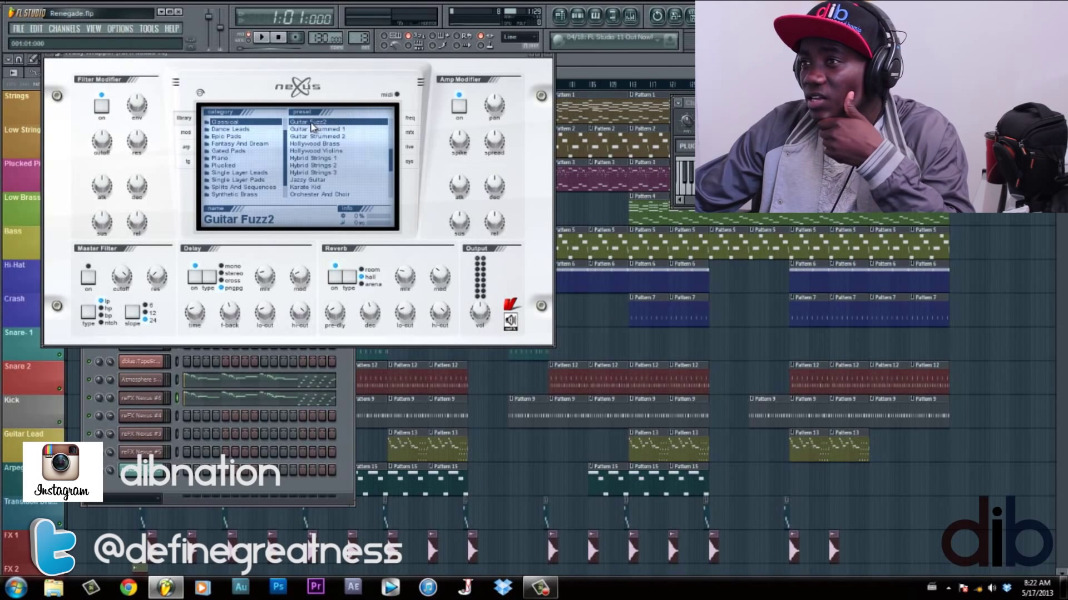
click(550, 62)
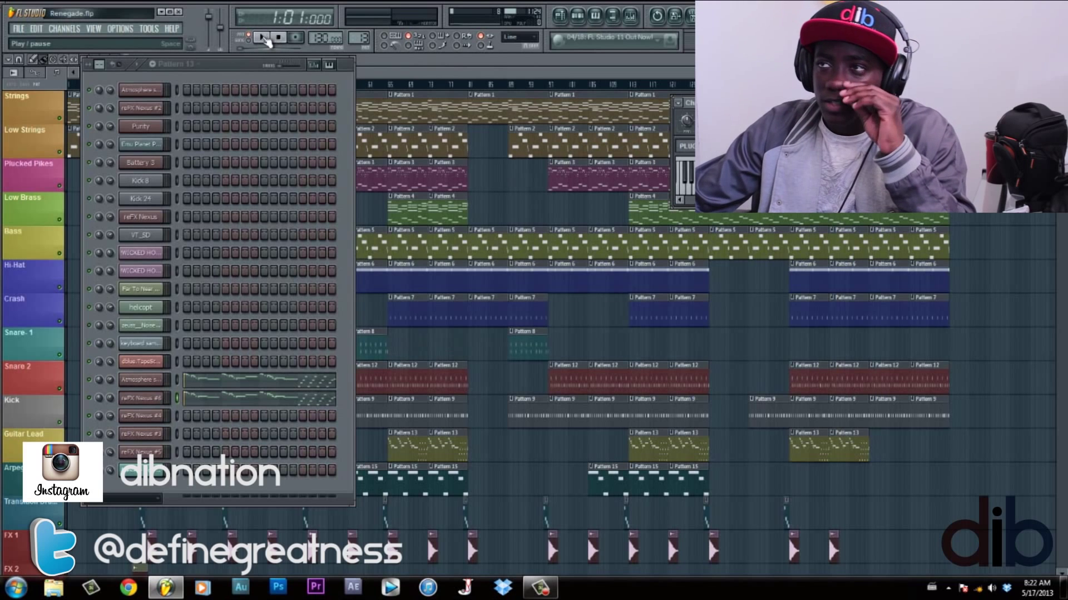
Play the guitar lead Pattern 13 through, stop playback and switch to Pattern 15
click(264, 38)
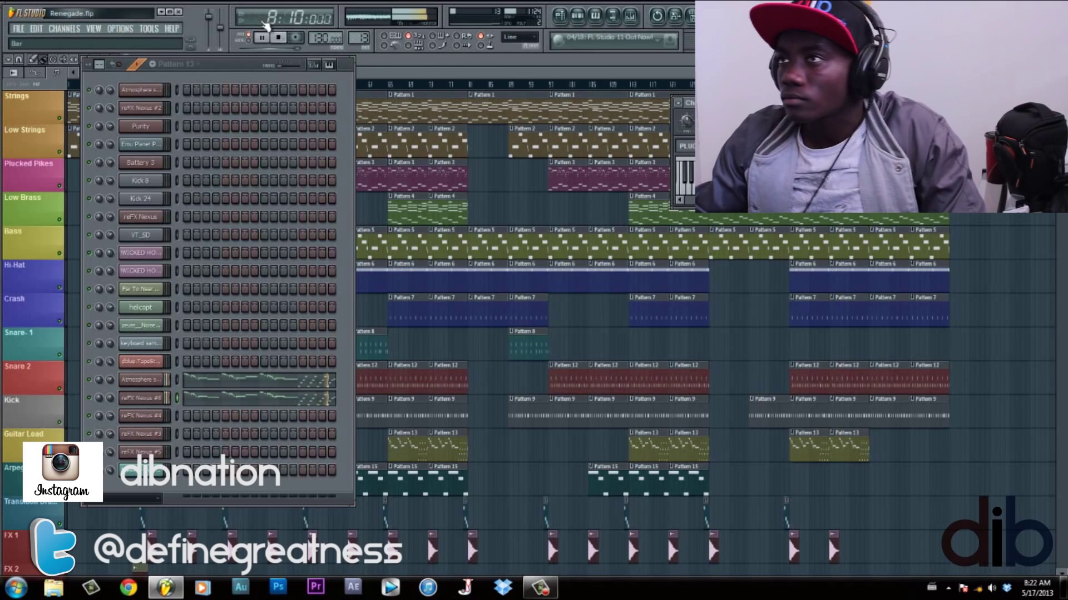
click(279, 37)
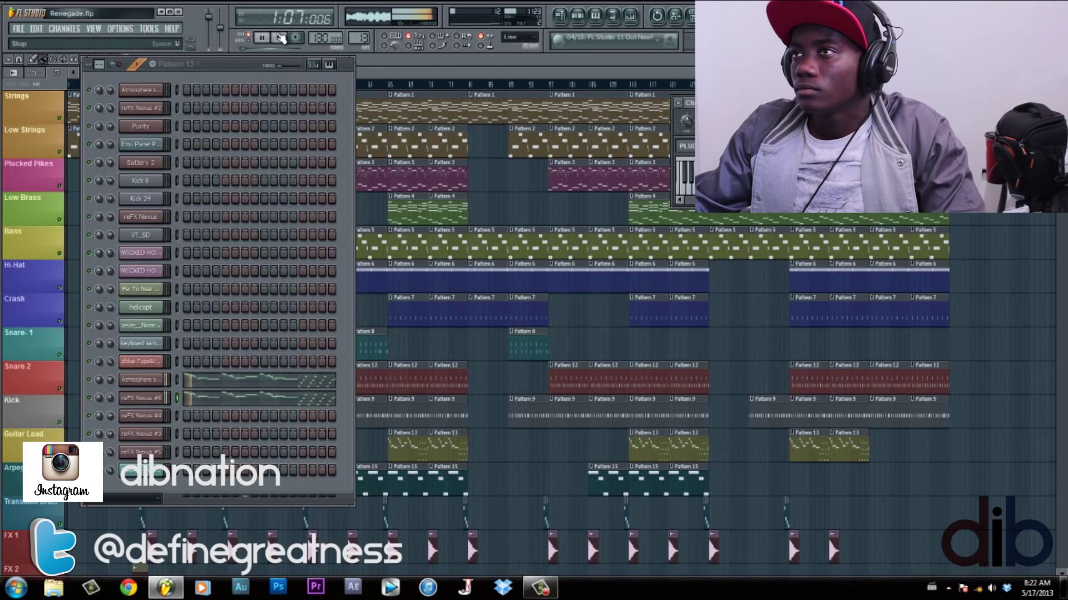
click(281, 37)
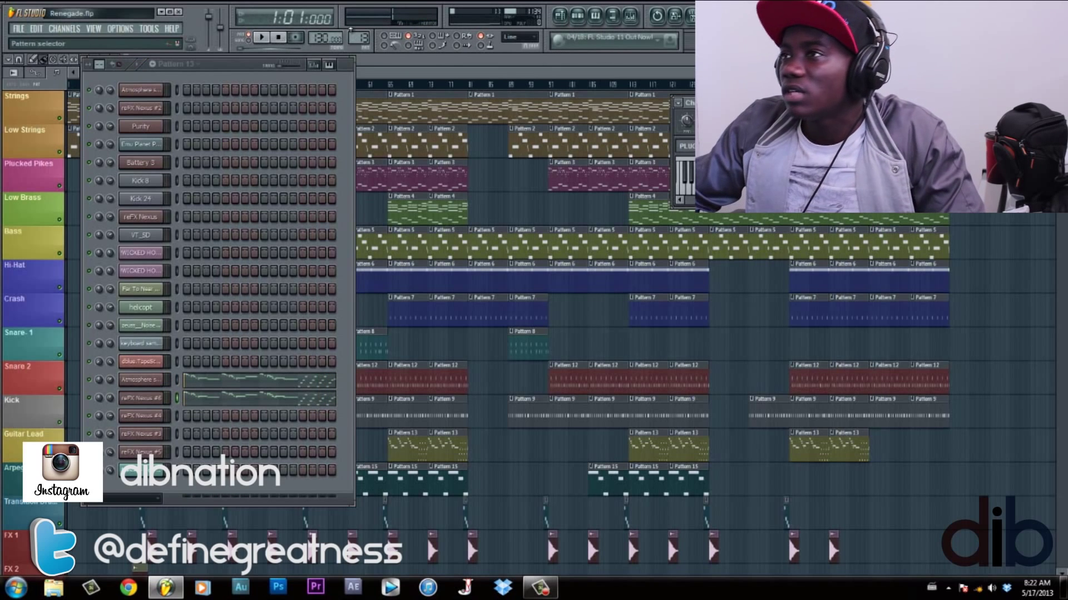
scroll(359, 37, up, 1)
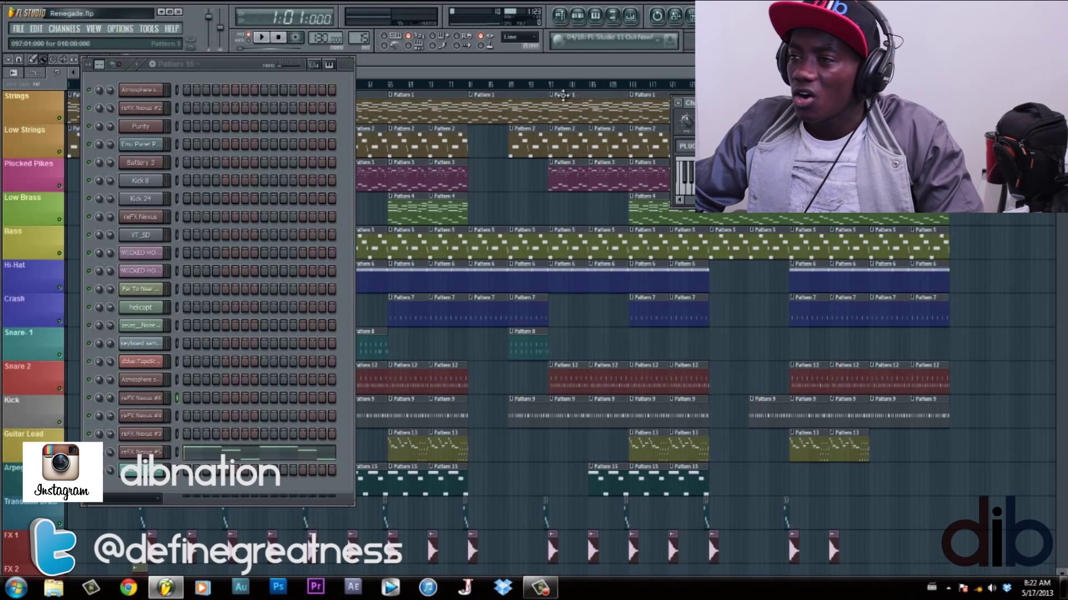
View the arpeggiator notes of Pattern 15 in the reFX Nexus #5 piano roll, play them, then stop playback and close the piano roll
key(F6)
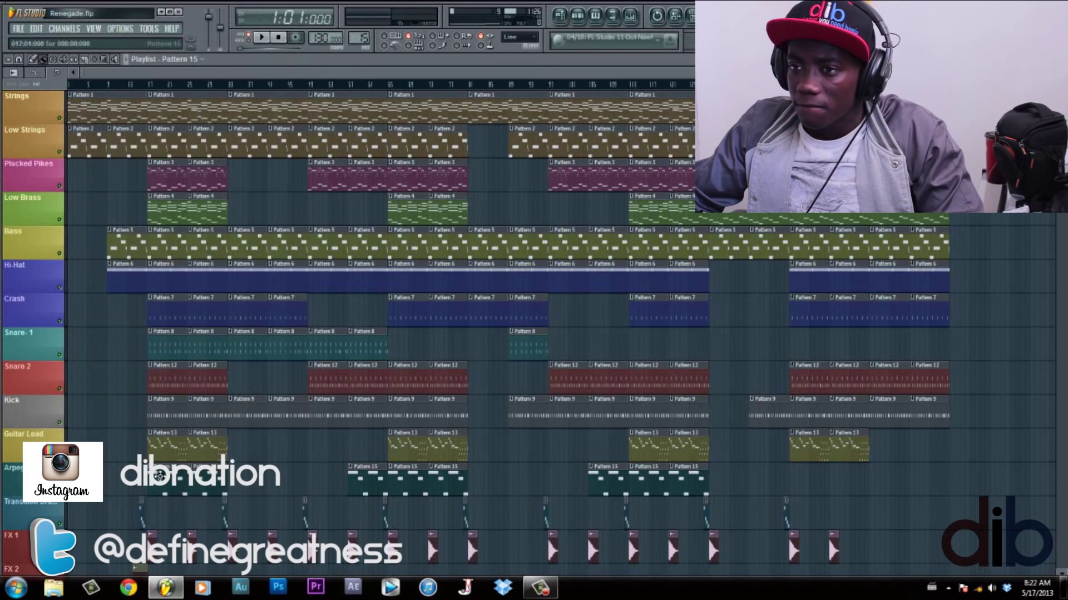
key(F7)
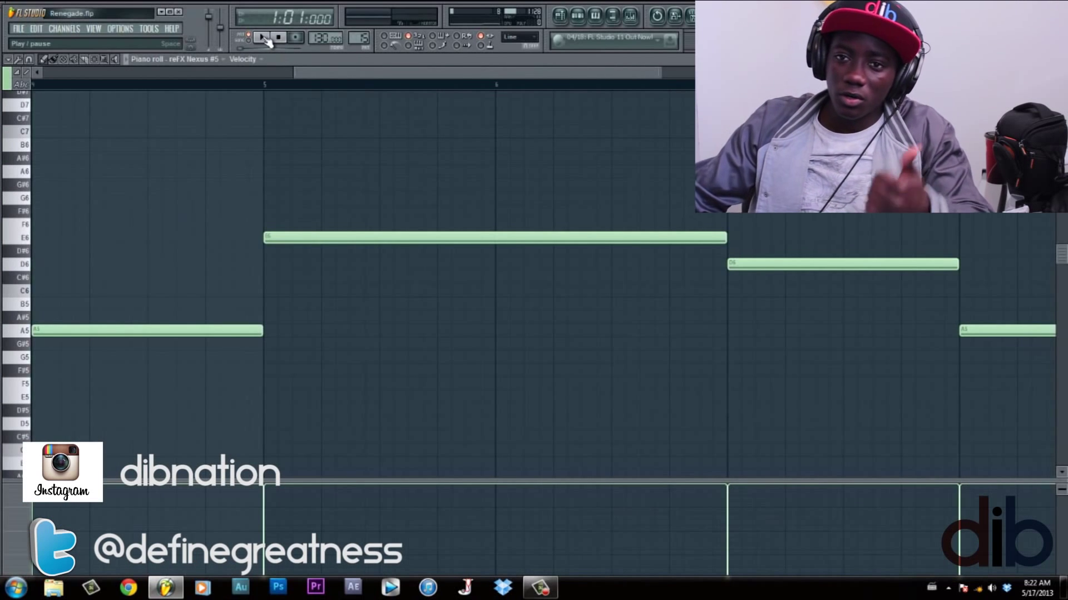
click(263, 37)
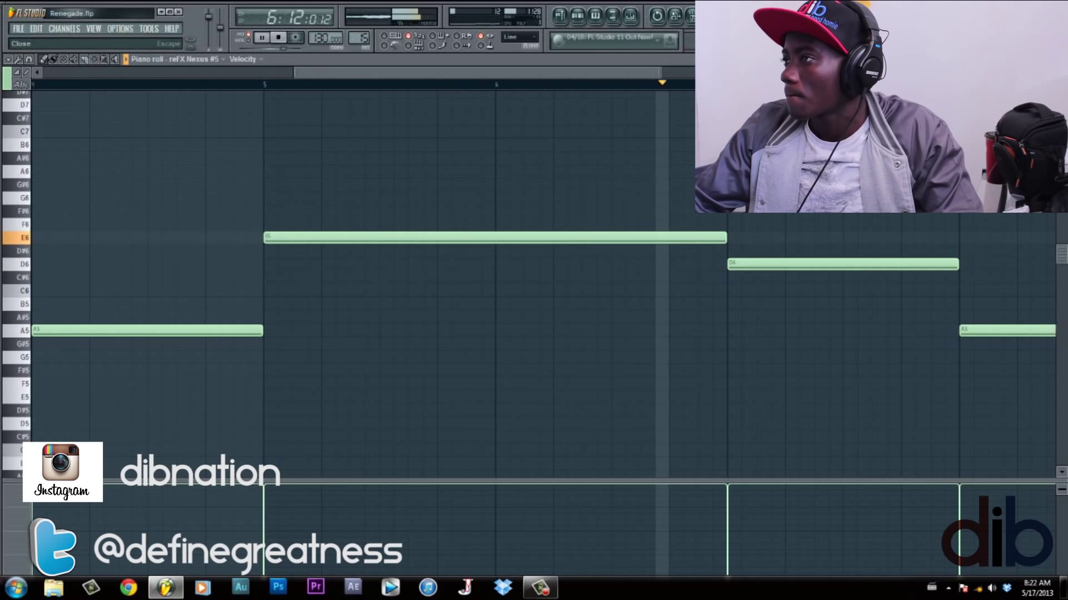
key(space)
key(Escape)
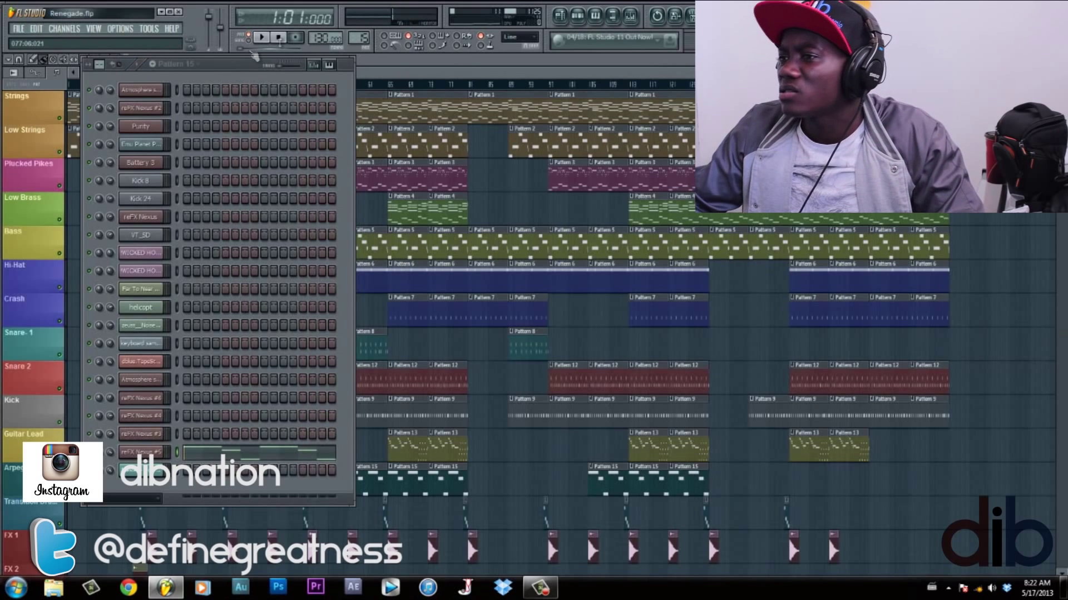
Switch to Pattern 1, hide the channel rack and examine the playlist arrangement from Strings down through the FX, Beat Drop and master volume envelope tracks
drag(359, 37, 368, 156)
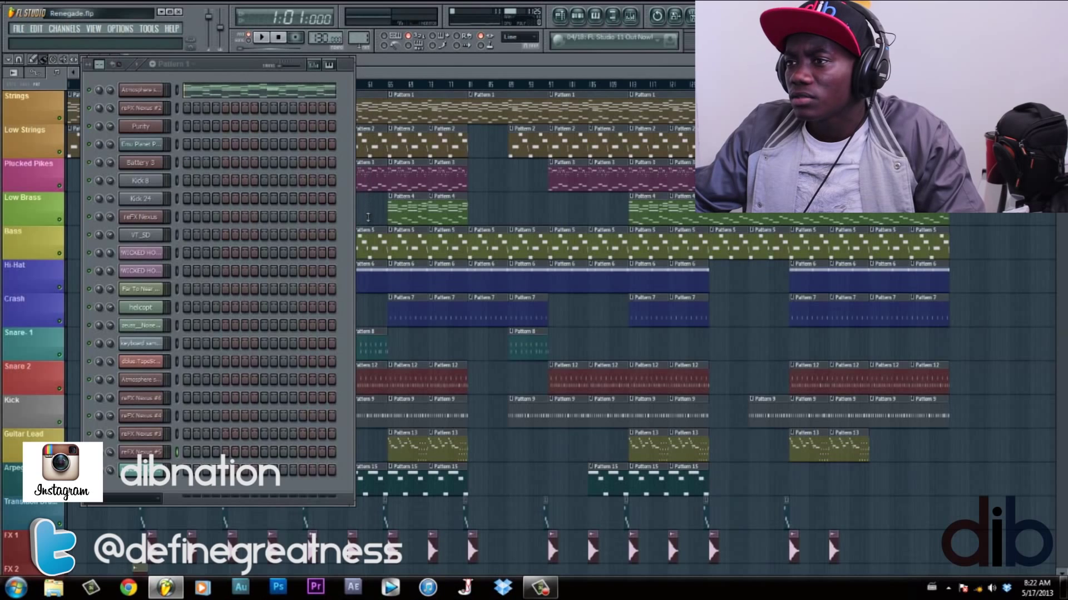
key(F6)
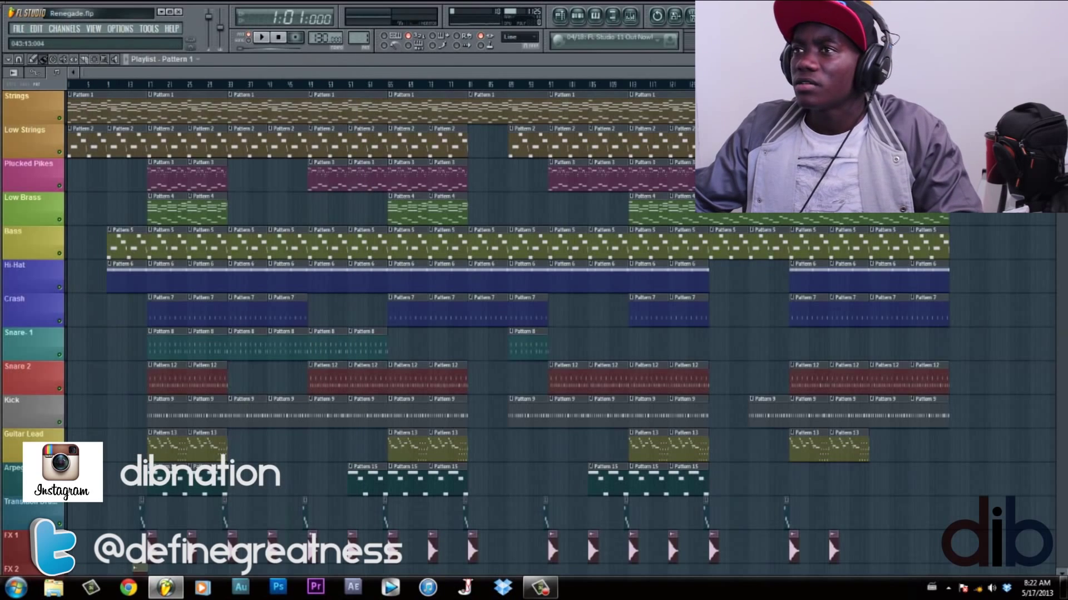
scroll(546, 537, up, 4)
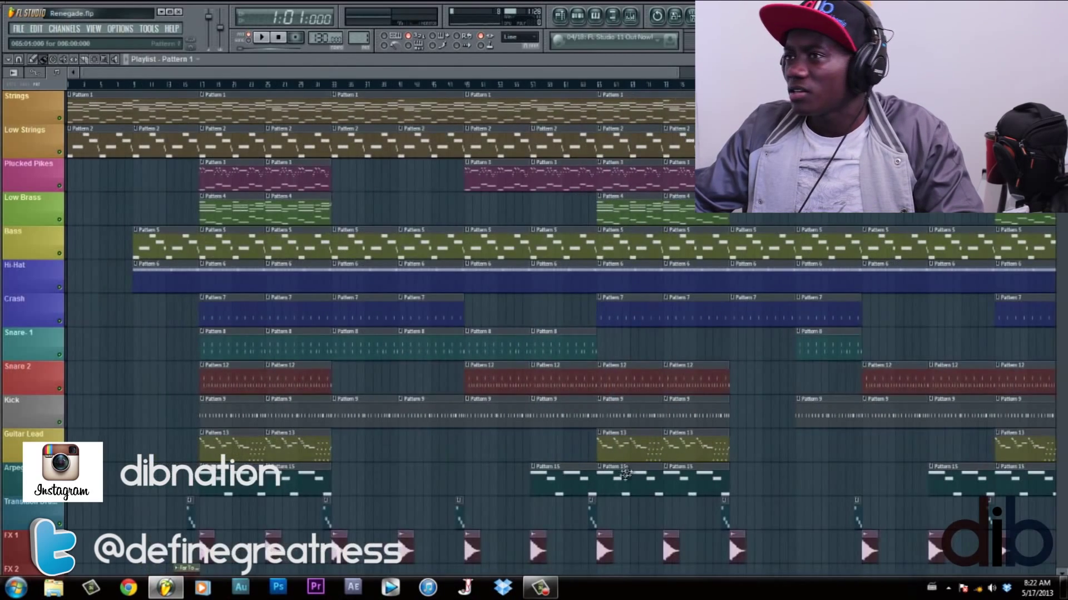
scroll(559, 484, down, 3)
scroll(562, 439, down, 4)
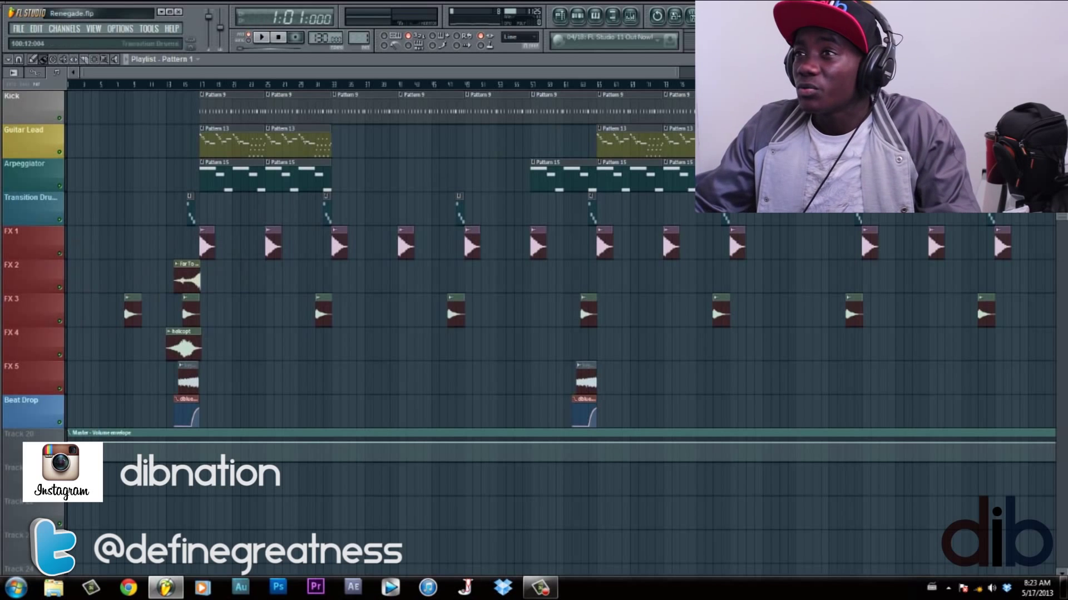
scroll(691, 102, up, 6)
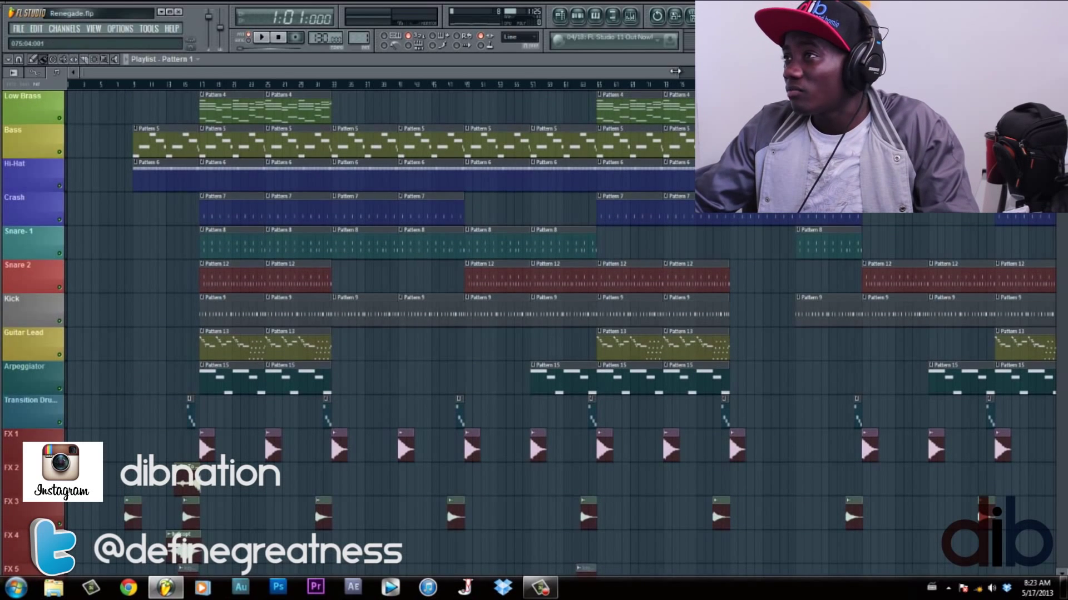
scroll(601, 250, down, 4)
scroll(581, 270, up, 3)
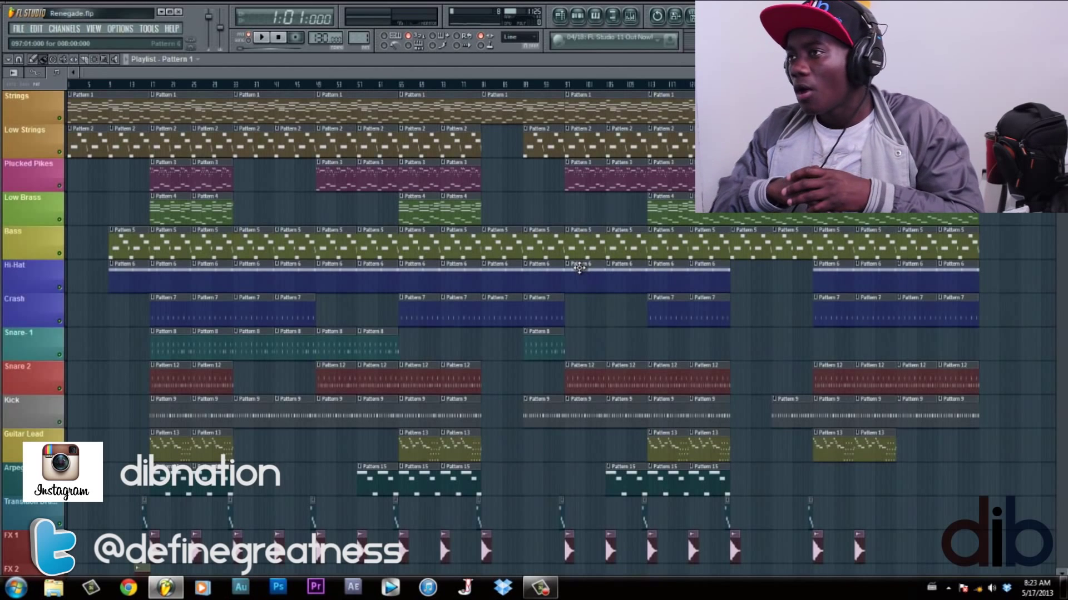
scroll(579, 268, down, 9)
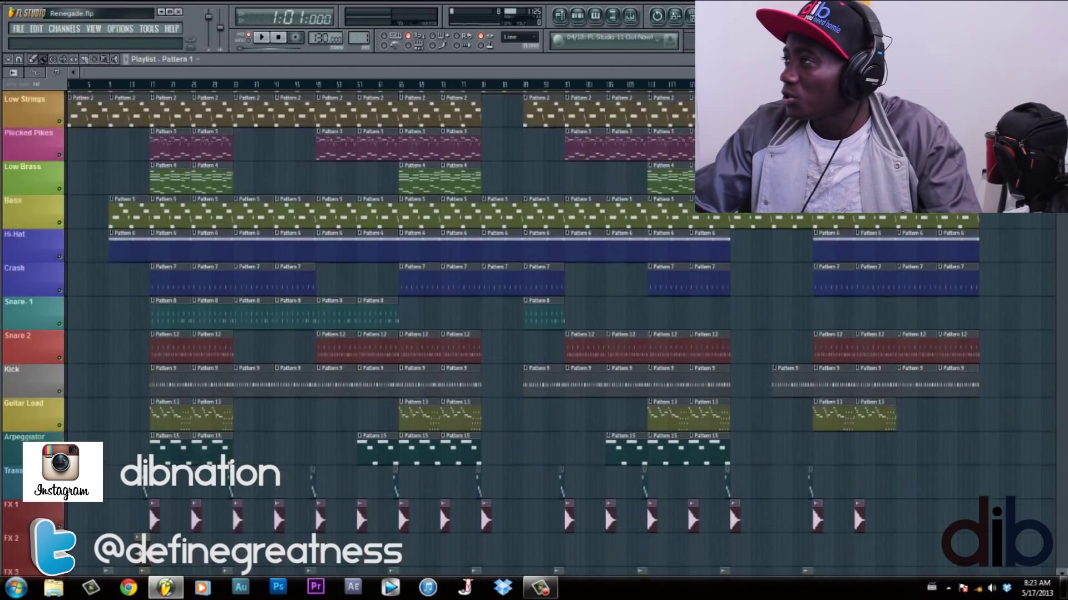
scroll(563, 223, down, 3)
scroll(562, 179, up, 2)
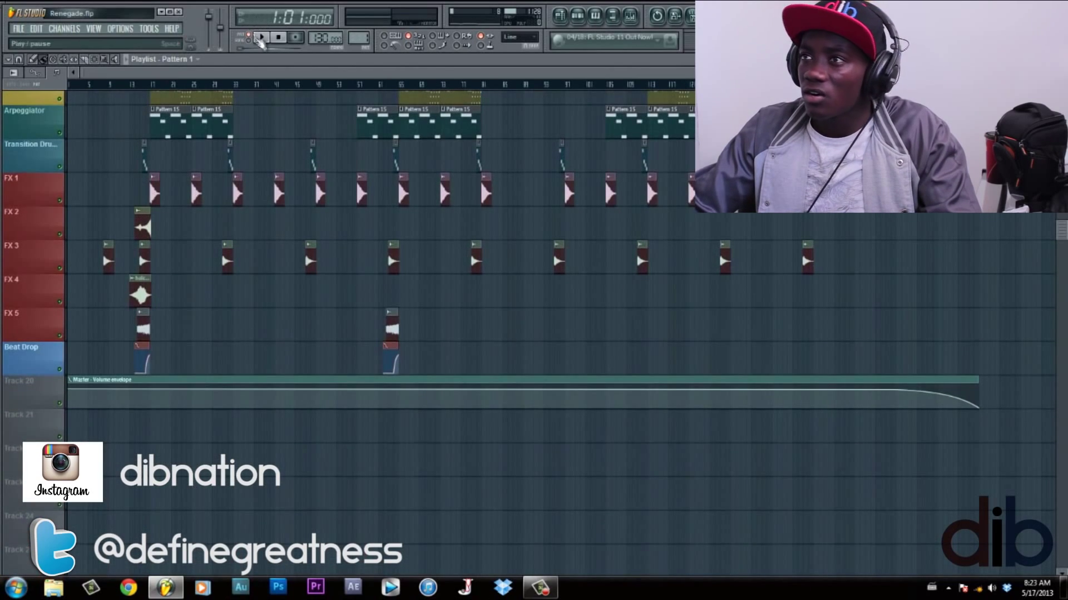
Switch playback to song mode and play the full arrangement from shortly before the first Beat Drop clip, looking over the playing tracks
click(261, 38)
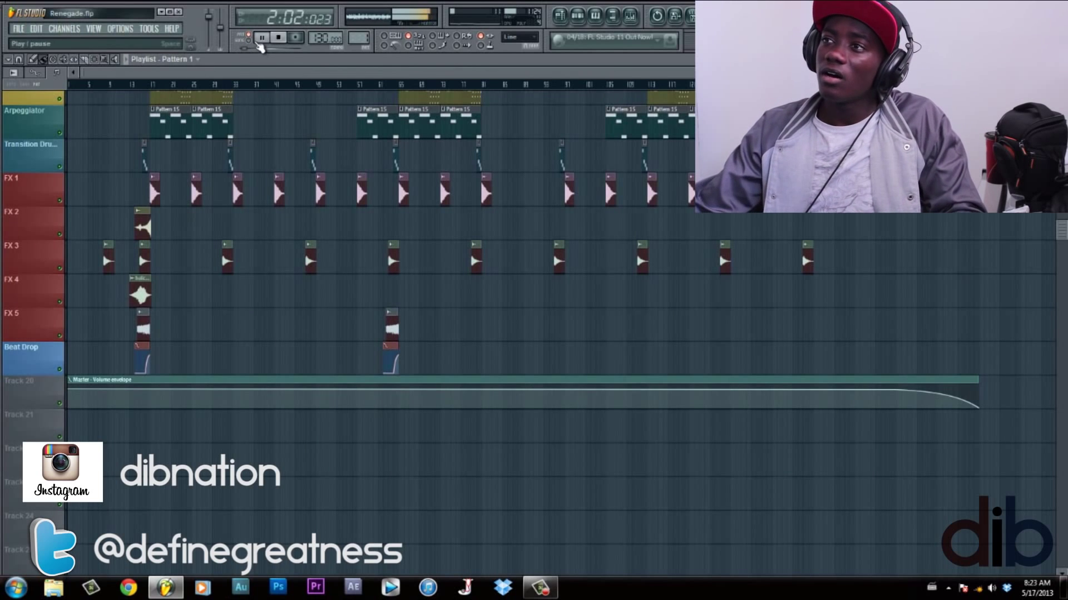
click(250, 45)
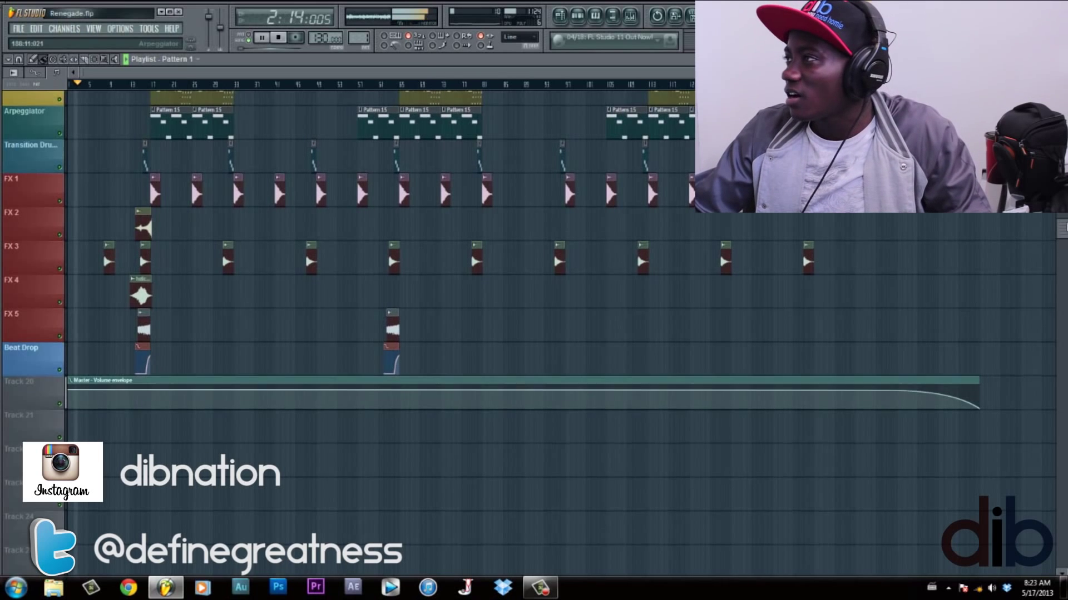
scroll(152, 133, up, 1)
click(125, 89)
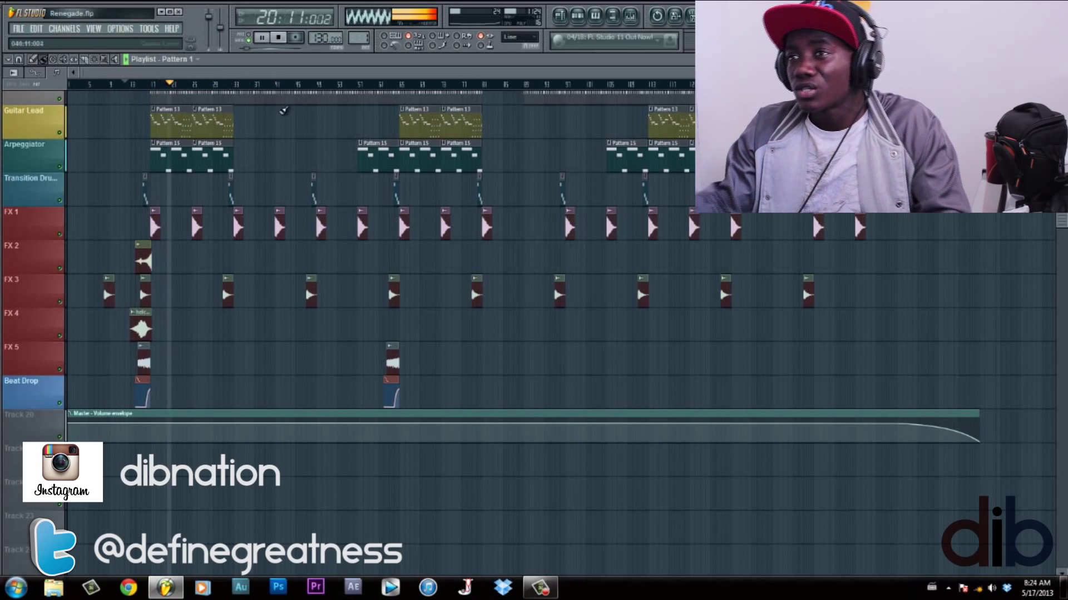
scroll(270, 150, up, 7)
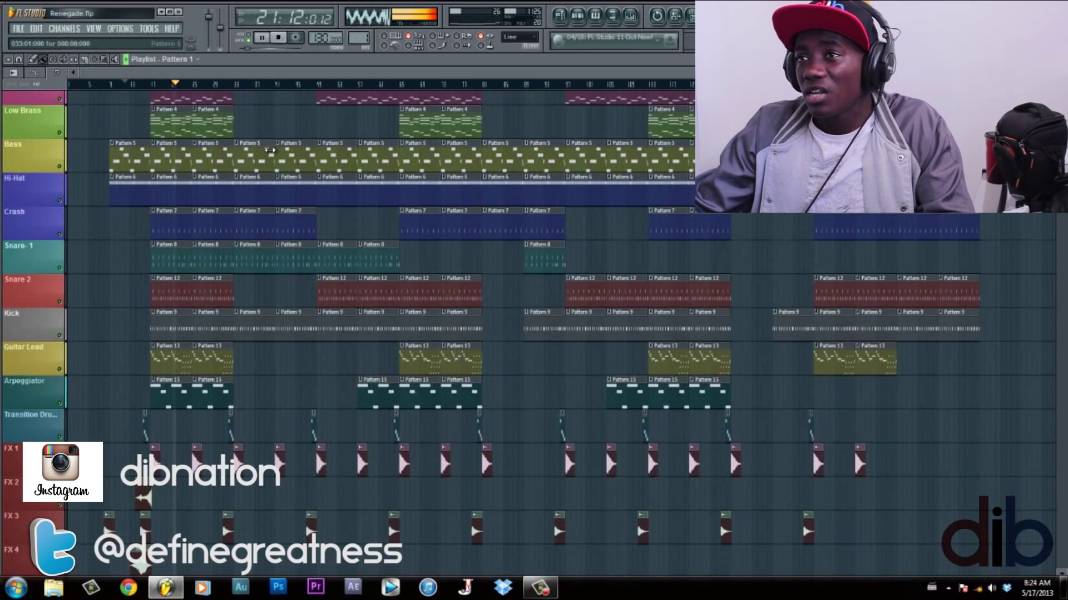